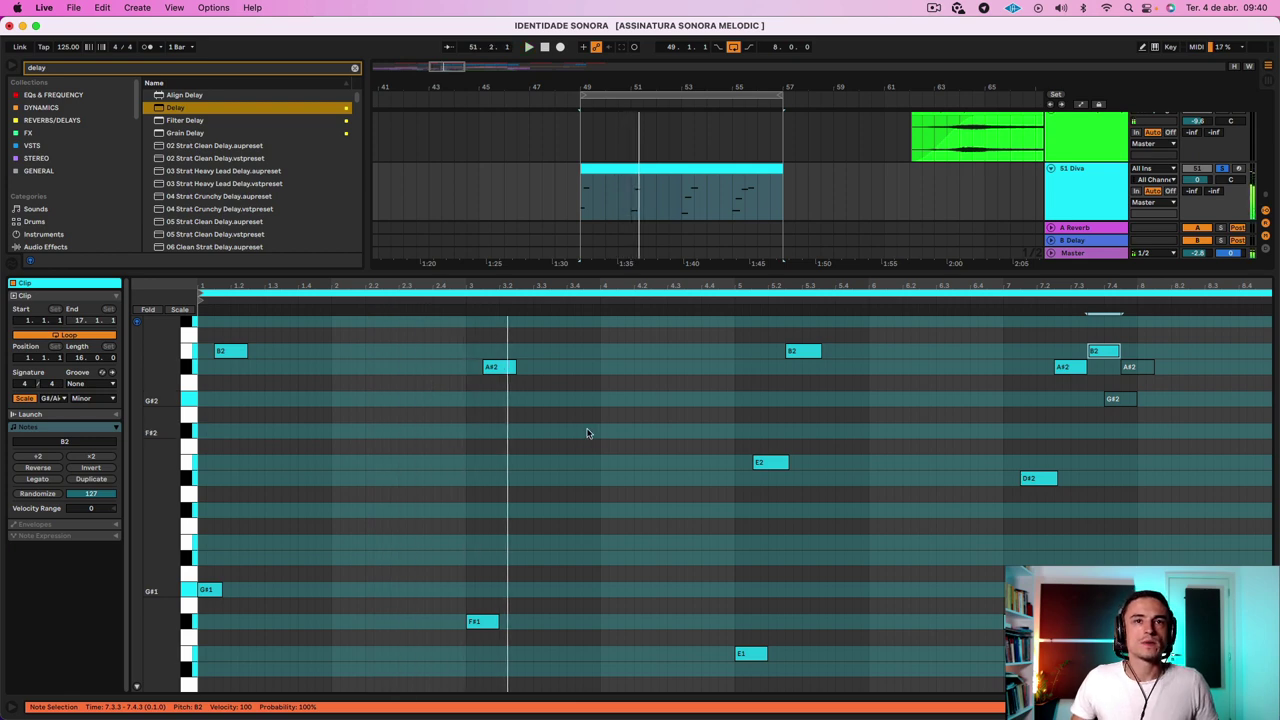
# Enlarge the MIDI clip's note editor and play the clip to hear the melody.
pyautogui.moveTo(449, 269); pyautogui.dragTo(449, 170)
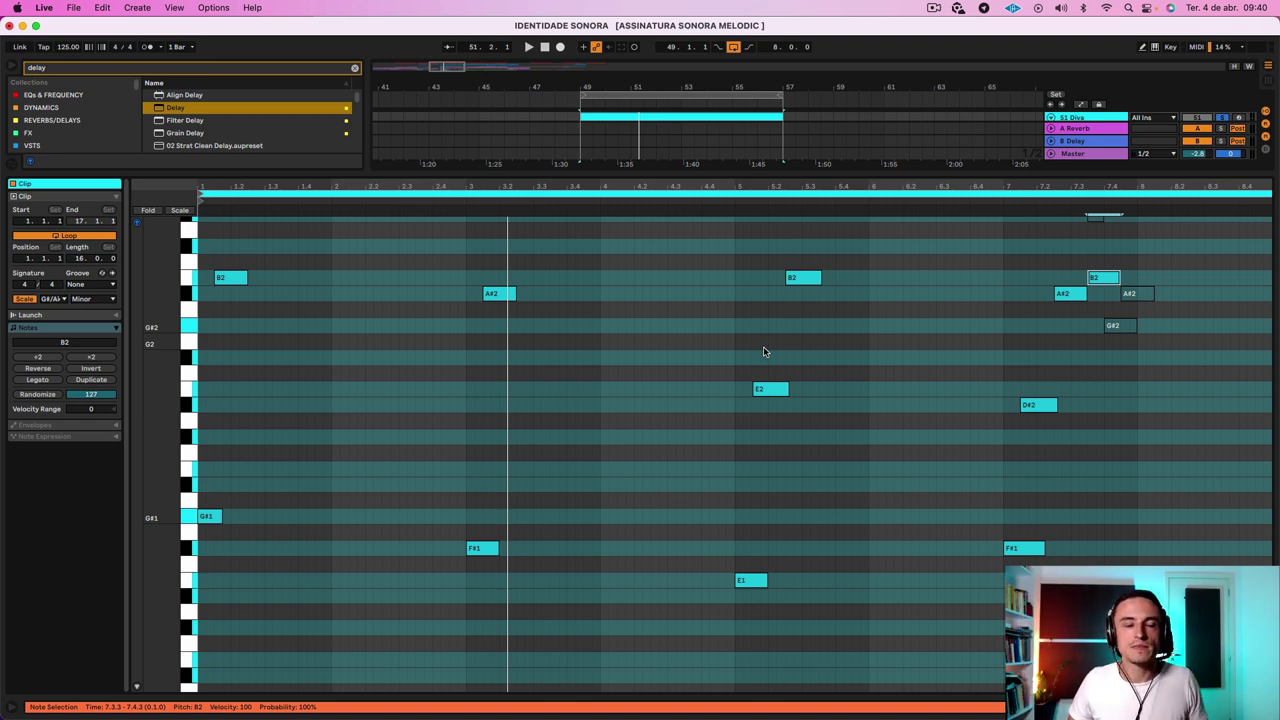
pyautogui.press('space')
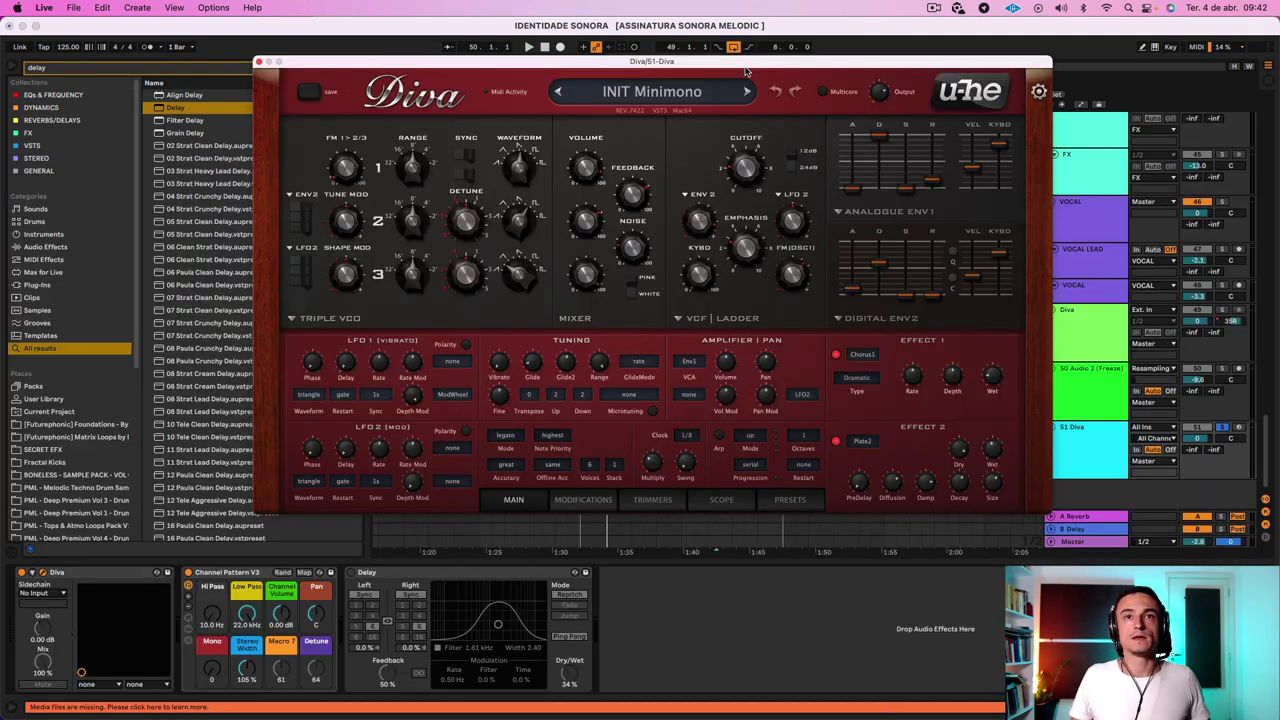
# Load the INIT Minimono preset from the 8 TEMPLATES folder and return to Diva's main page, keeping the Triple VCO oscillator model.
pyautogui.click(799, 499)
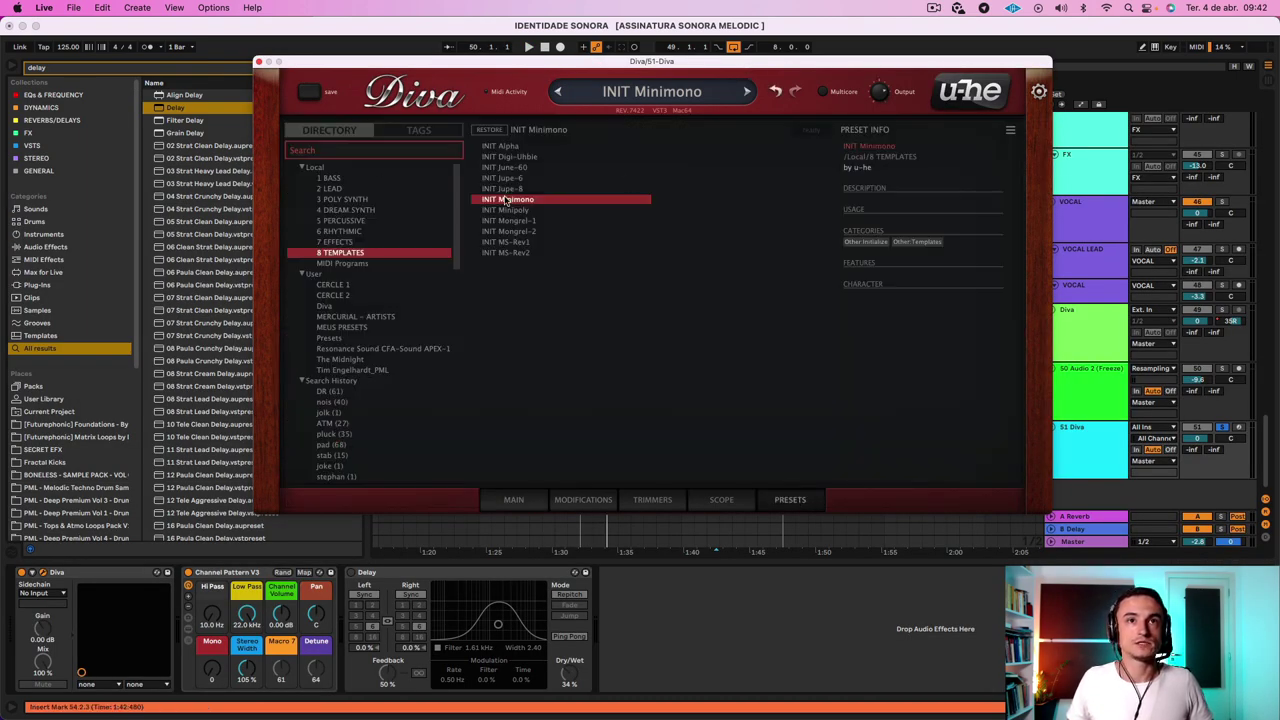
pyautogui.click(538, 500)
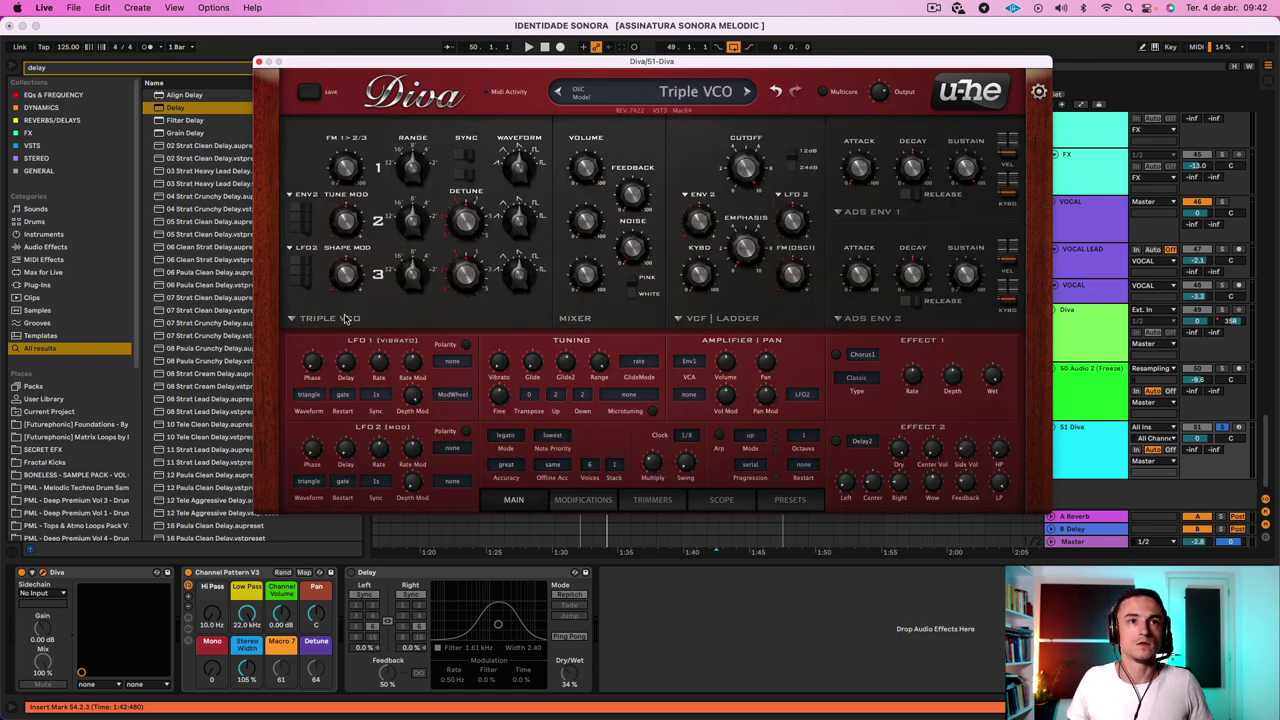
pyautogui.click(347, 318)
pyautogui.click(597, 323)
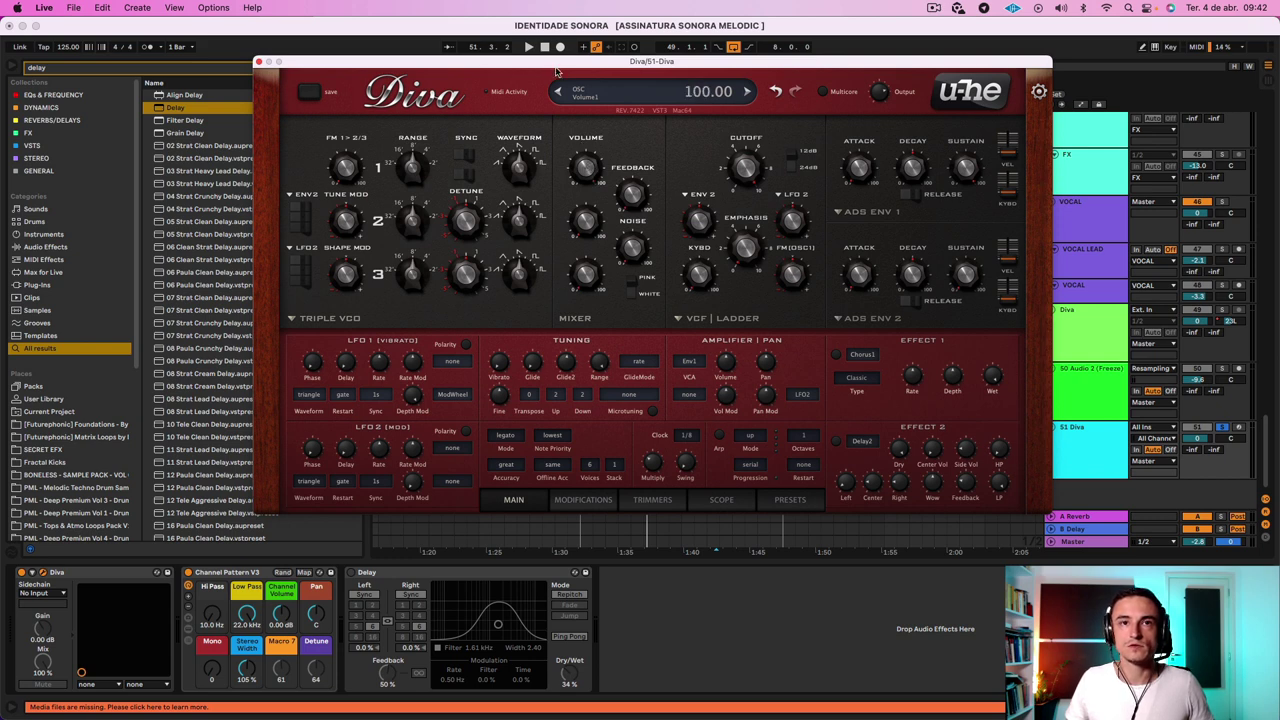
# Play the clip with the initial patch while trying out the filter cutoff and the mixer's feedback amount.
pyautogui.press('space')
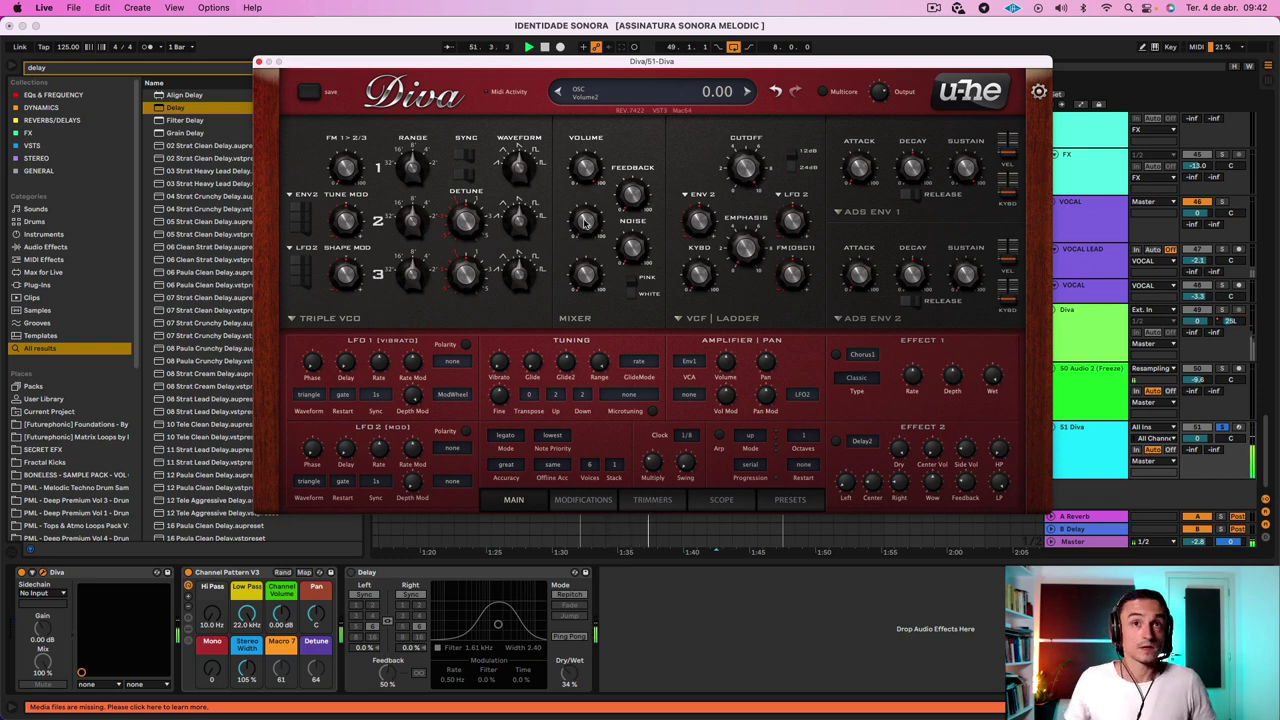
pyautogui.moveTo(752, 167)
pyautogui.mouseDown()
pyautogui.moveTo(752, 182)
pyautogui.moveTo(752, 167)
pyautogui.mouseUp()
pyautogui.moveTo(638, 200); pyautogui.dragTo(638, 147)
pyautogui.press('space')
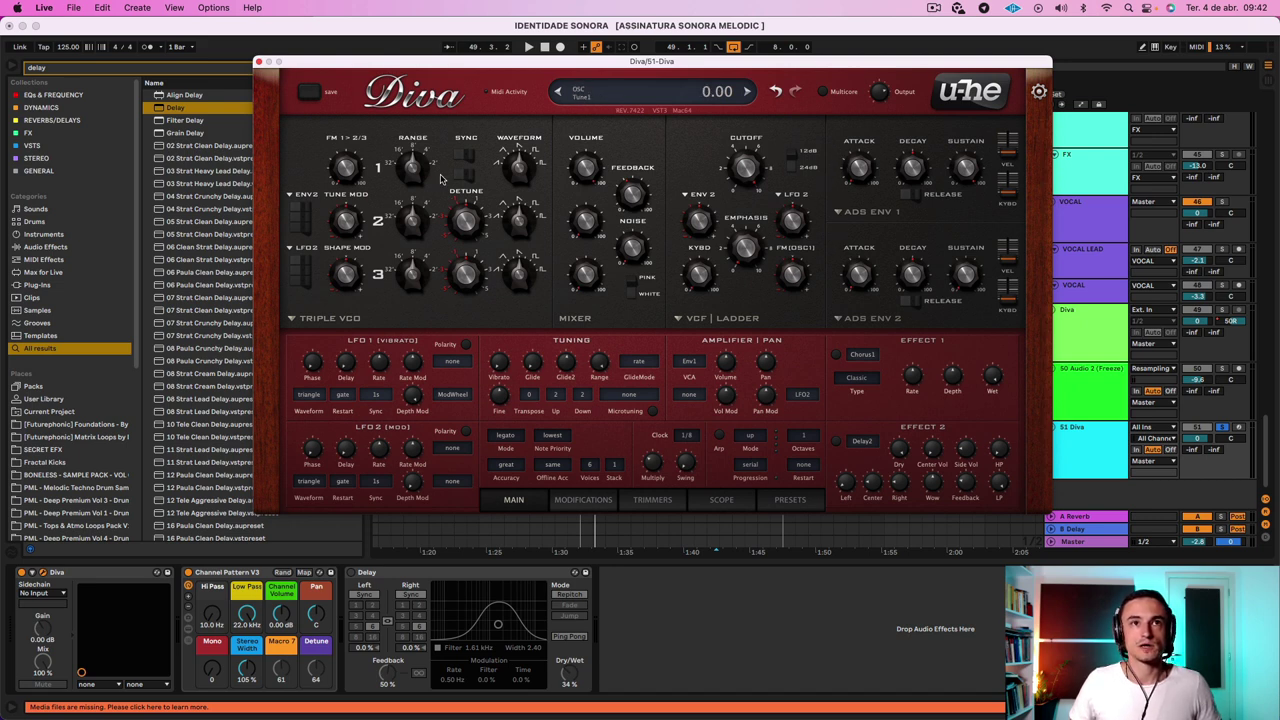
pyautogui.press('space')
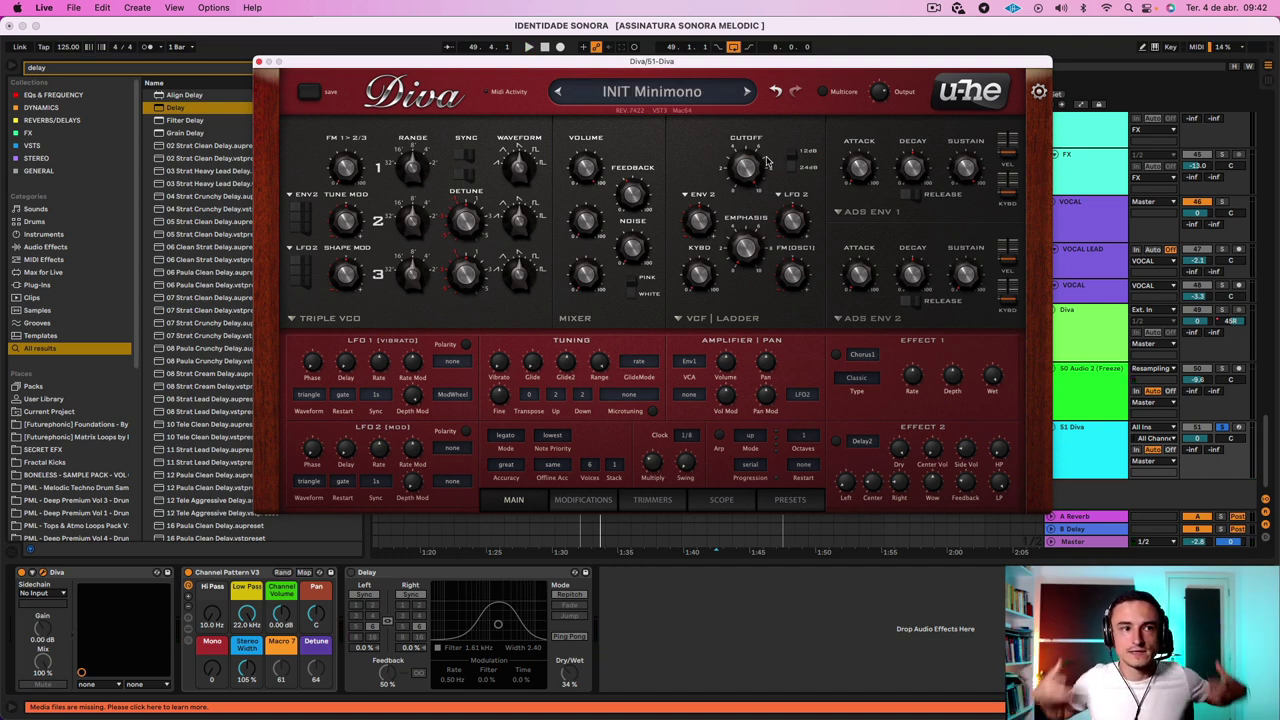
# Adjust the mixer's feedback amount and lower the ladder filter's cutoff to 82.50, checking both against playback.
pyautogui.moveTo(755, 185); pyautogui.dragTo(752, 190)
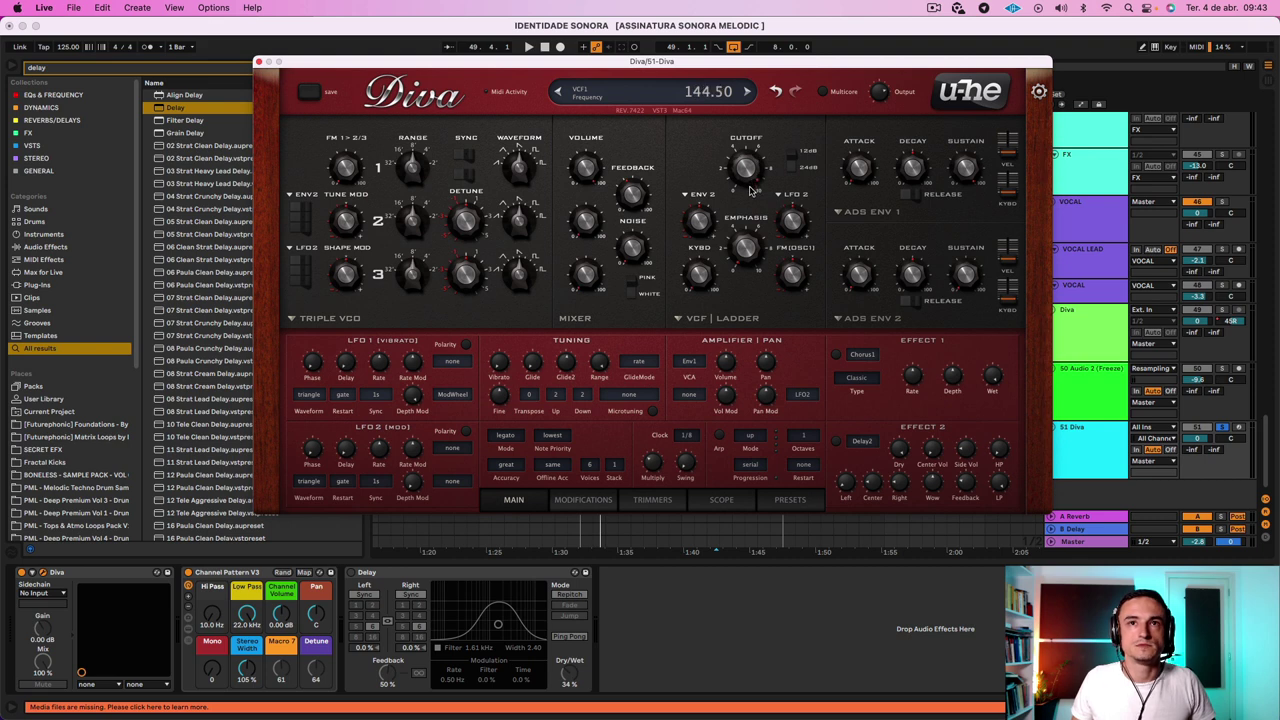
pyautogui.press('space')
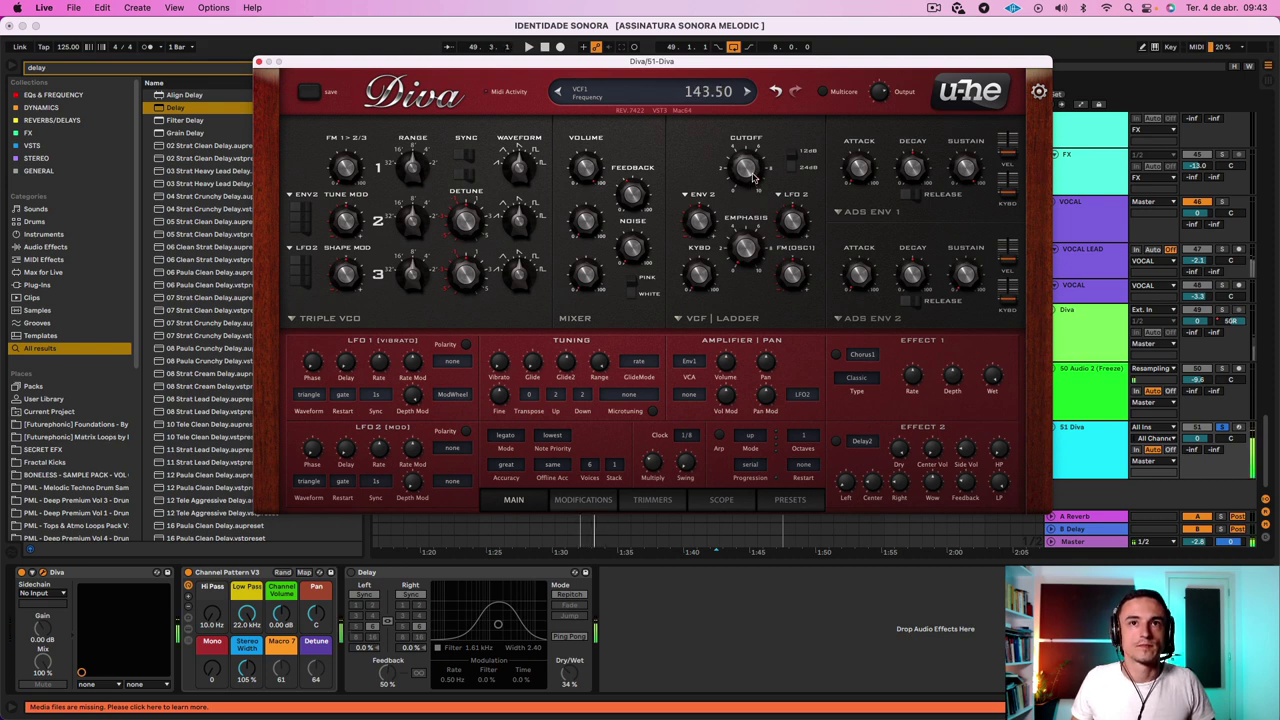
pyautogui.moveTo(627, 183); pyautogui.dragTo(631, 285)
pyautogui.press('space')
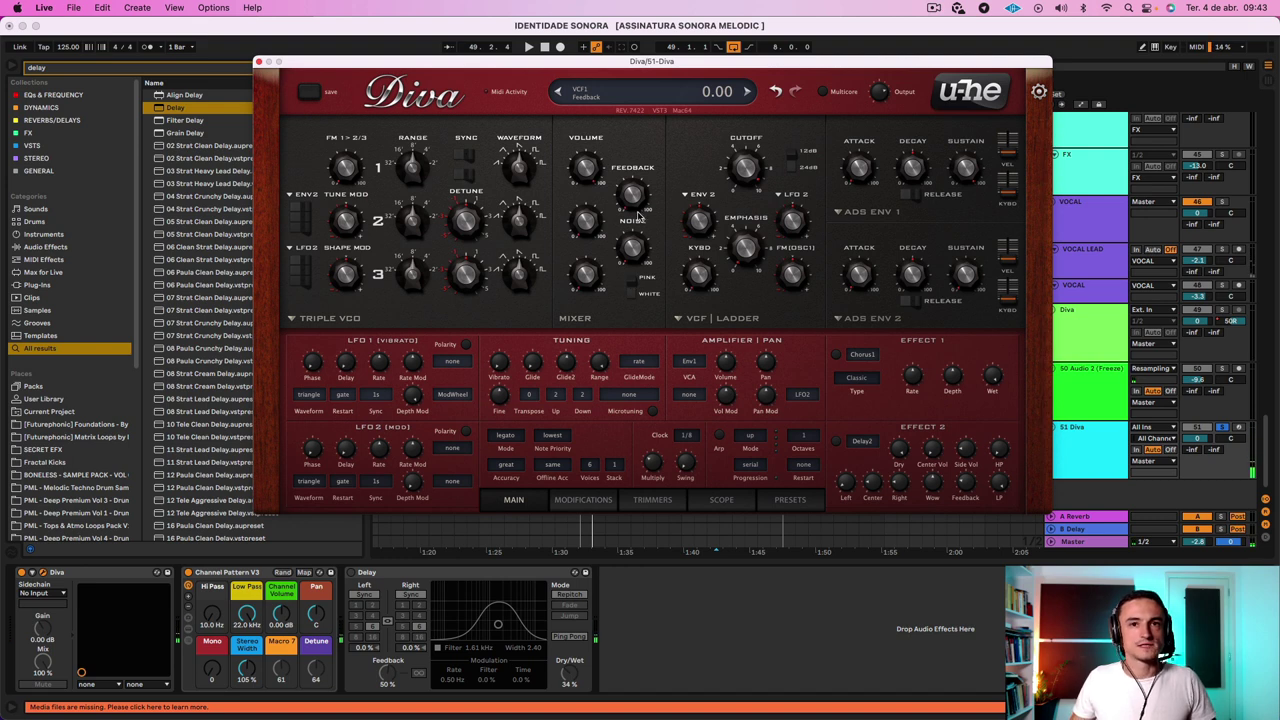
pyautogui.moveTo(632, 209)
pyautogui.mouseDown()
pyautogui.moveTo(640, 123)
pyautogui.moveTo(627, 218)
pyautogui.moveTo(628, 192)
pyautogui.mouseUp()
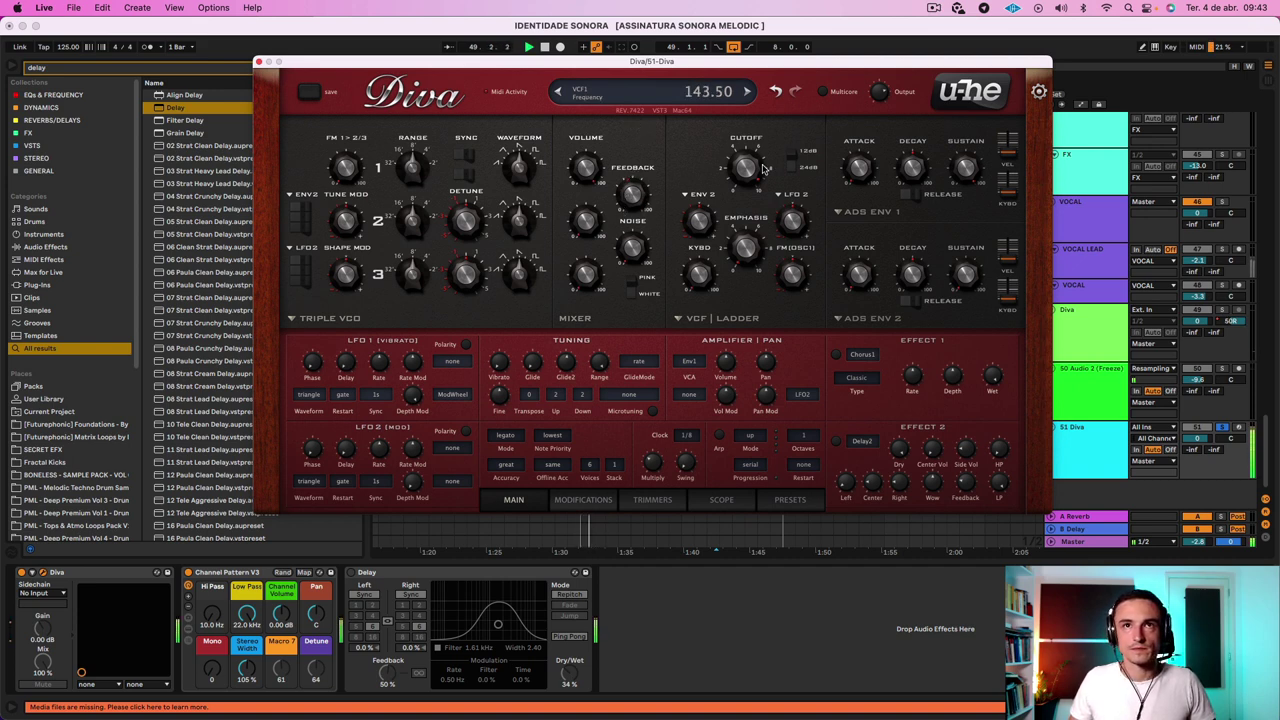
pyautogui.moveTo(749, 174); pyautogui.dragTo(746, 256)
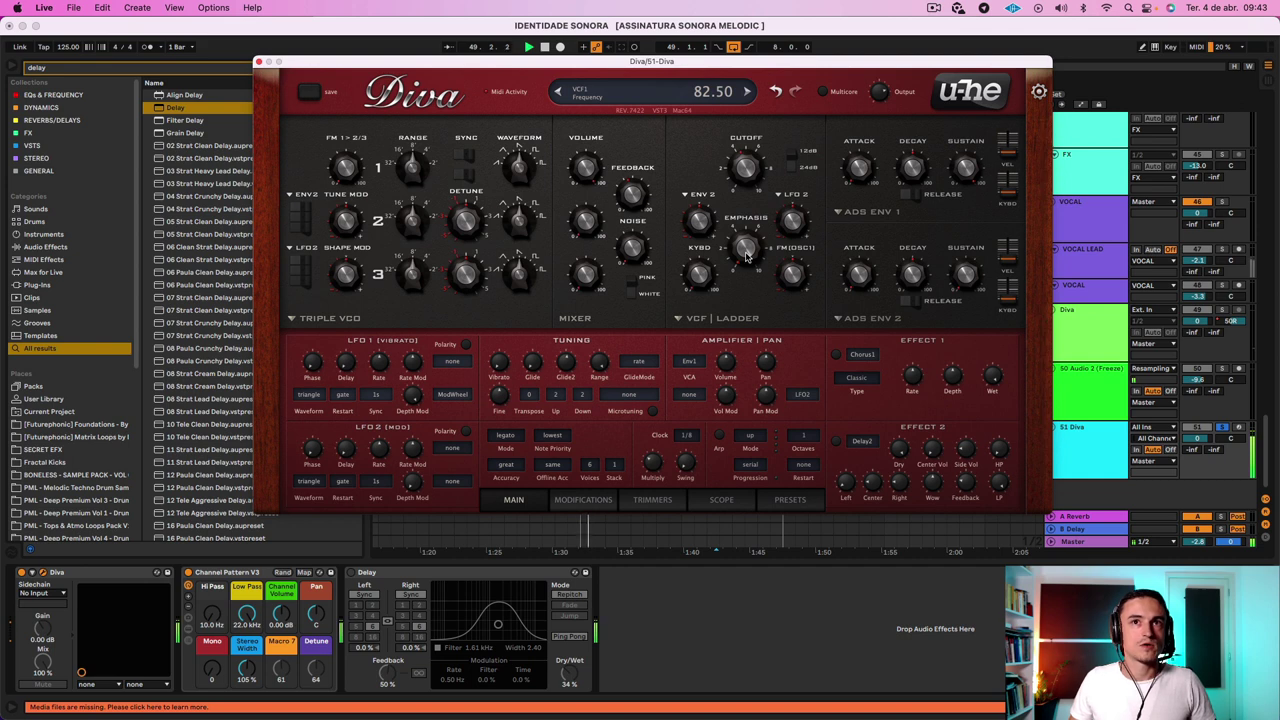
# Switch envelope 1 and envelope 2 to the digital type.
pyautogui.click(880, 213)
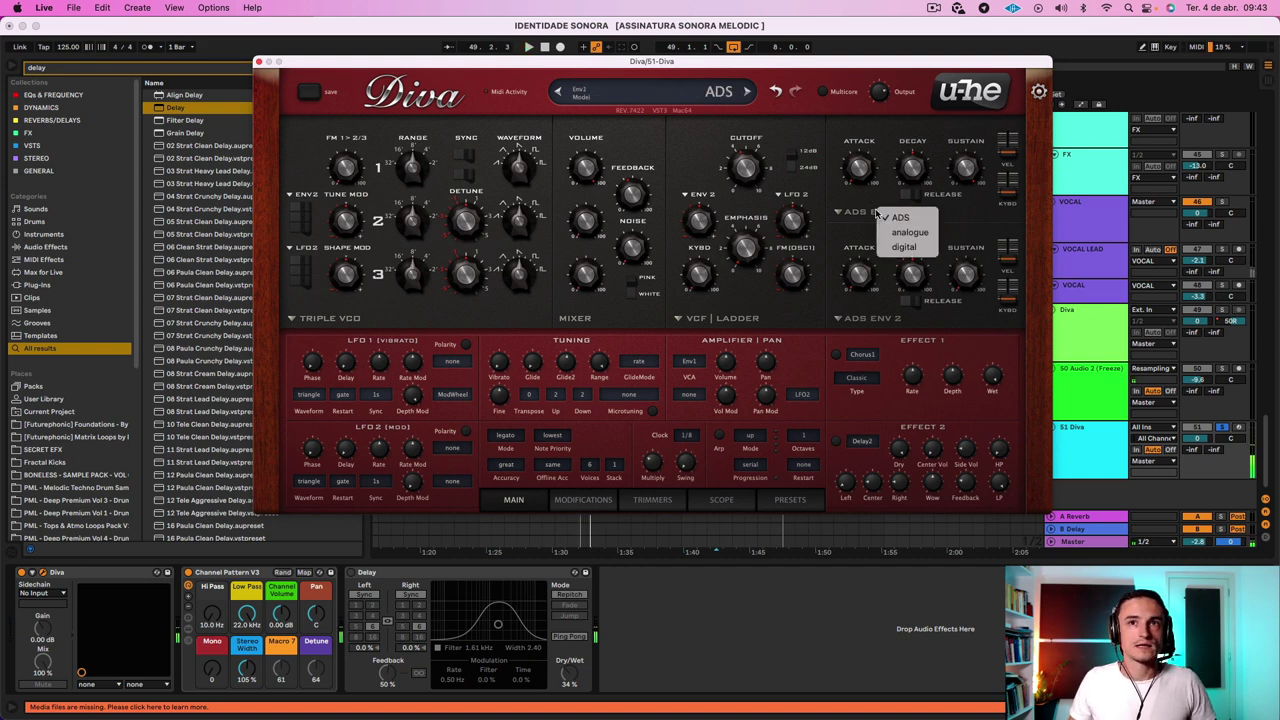
pyautogui.click(907, 248)
pyautogui.click(880, 318)
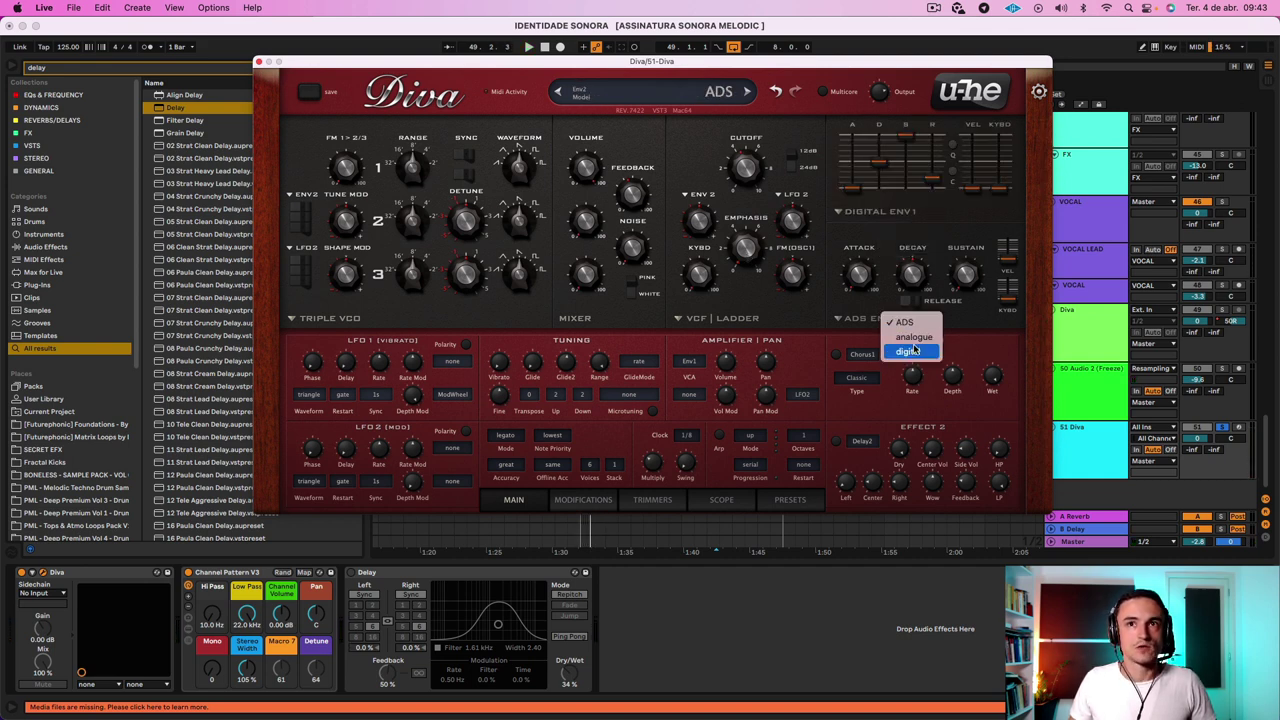
pyautogui.click(916, 352)
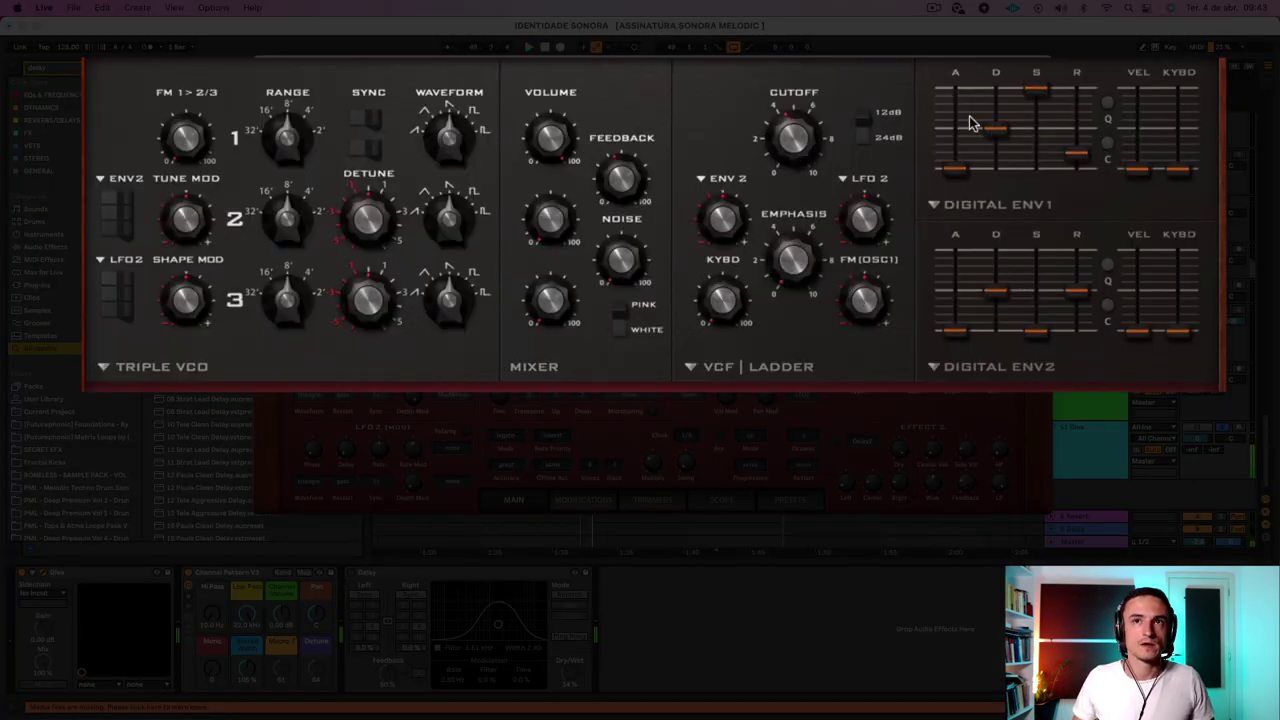
# Audition the clip with the digital envelopes and raise the filter cutoff slightly during playback.
pyautogui.press('space')
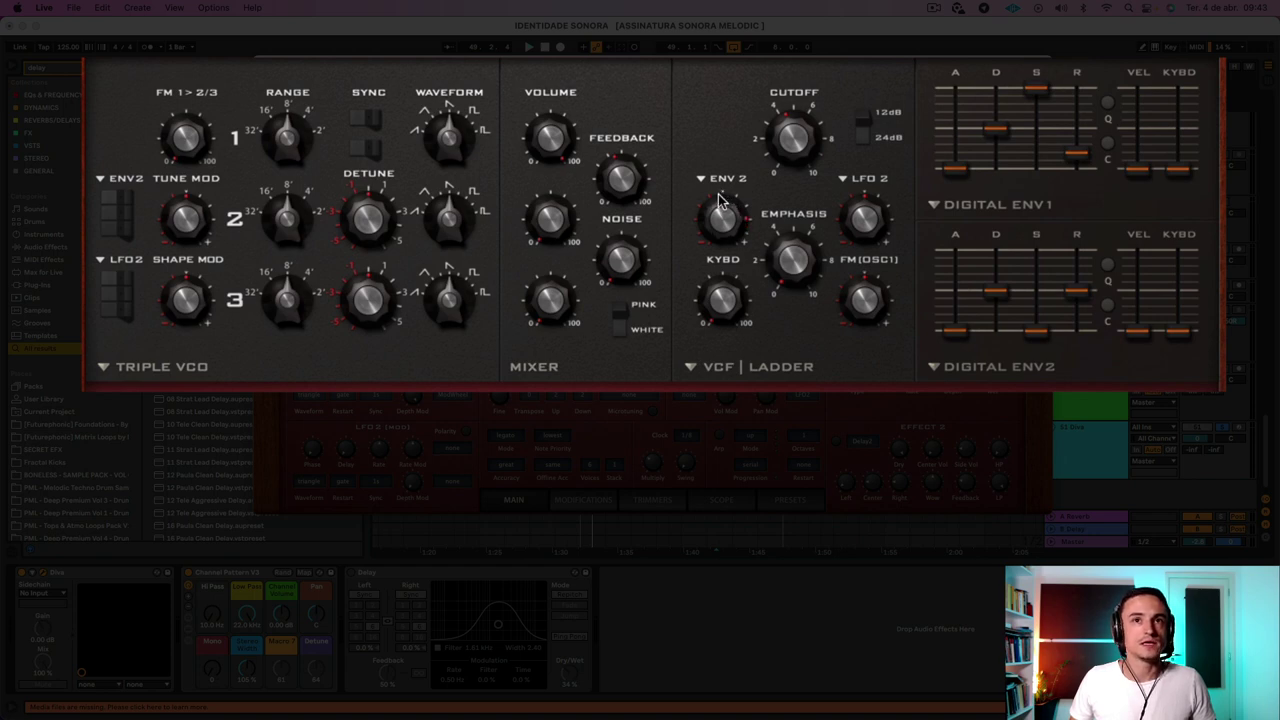
pyautogui.press('space')
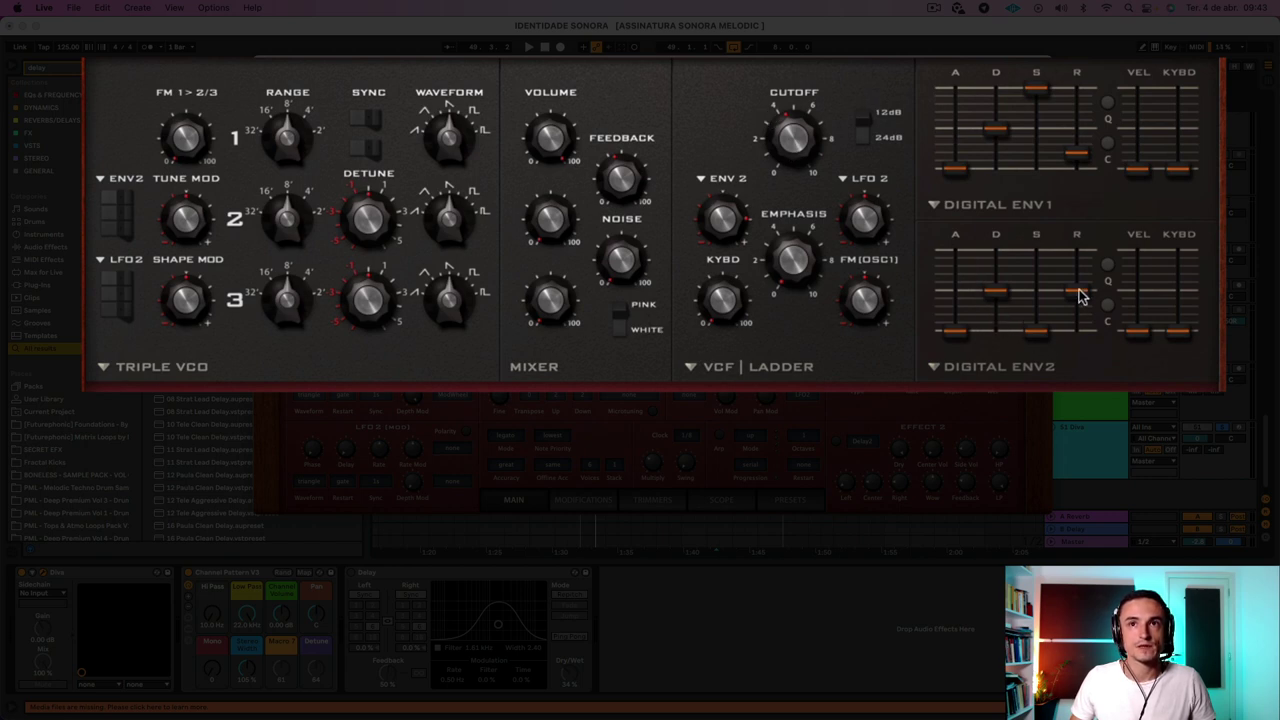
pyautogui.press('space')
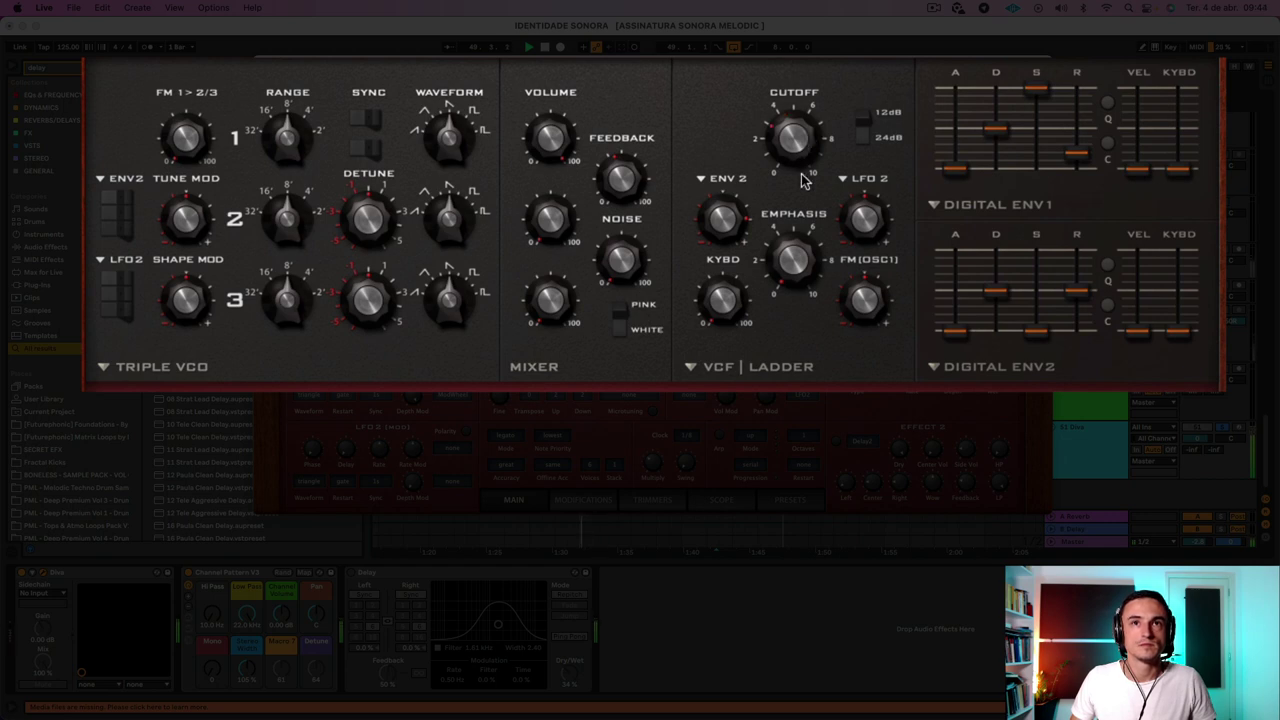
pyautogui.moveTo(803, 161); pyautogui.dragTo(803, 157)
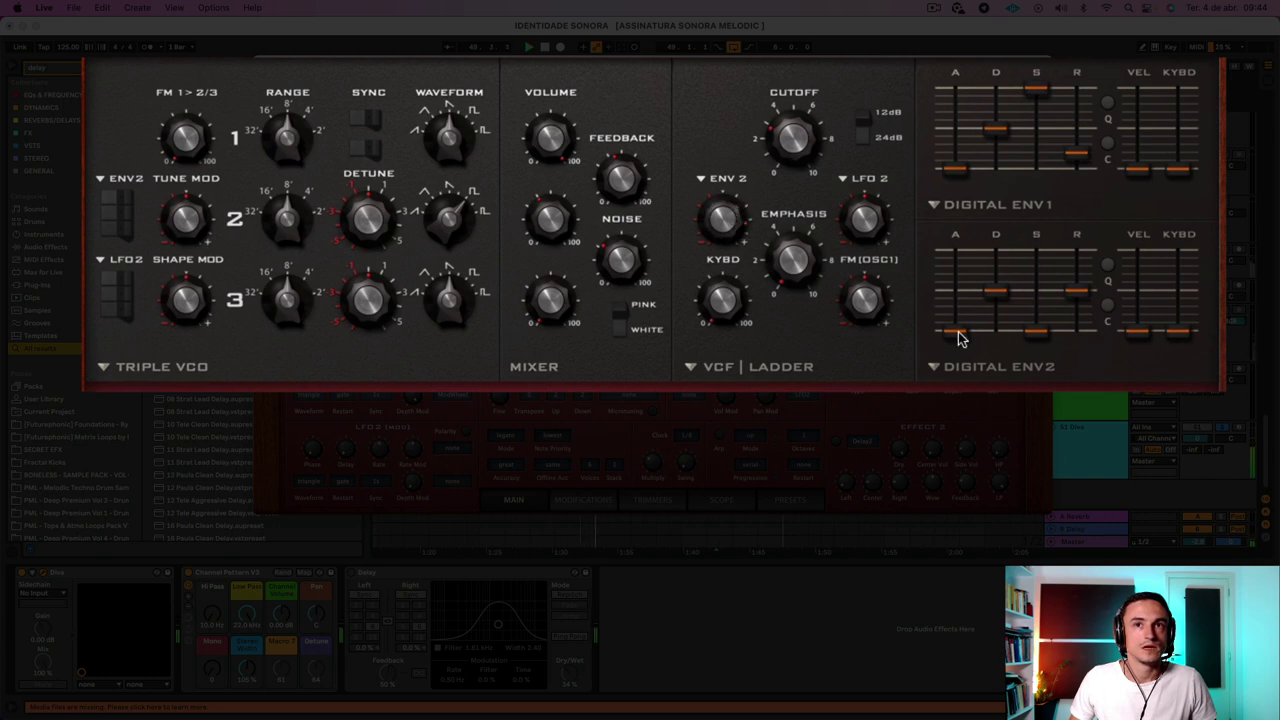
# Raise envelope 2's attack slightly and turn oscillator 3's waveform selector one position counterclockwise.
pyautogui.moveTo(957, 334); pyautogui.dragTo(956, 314)
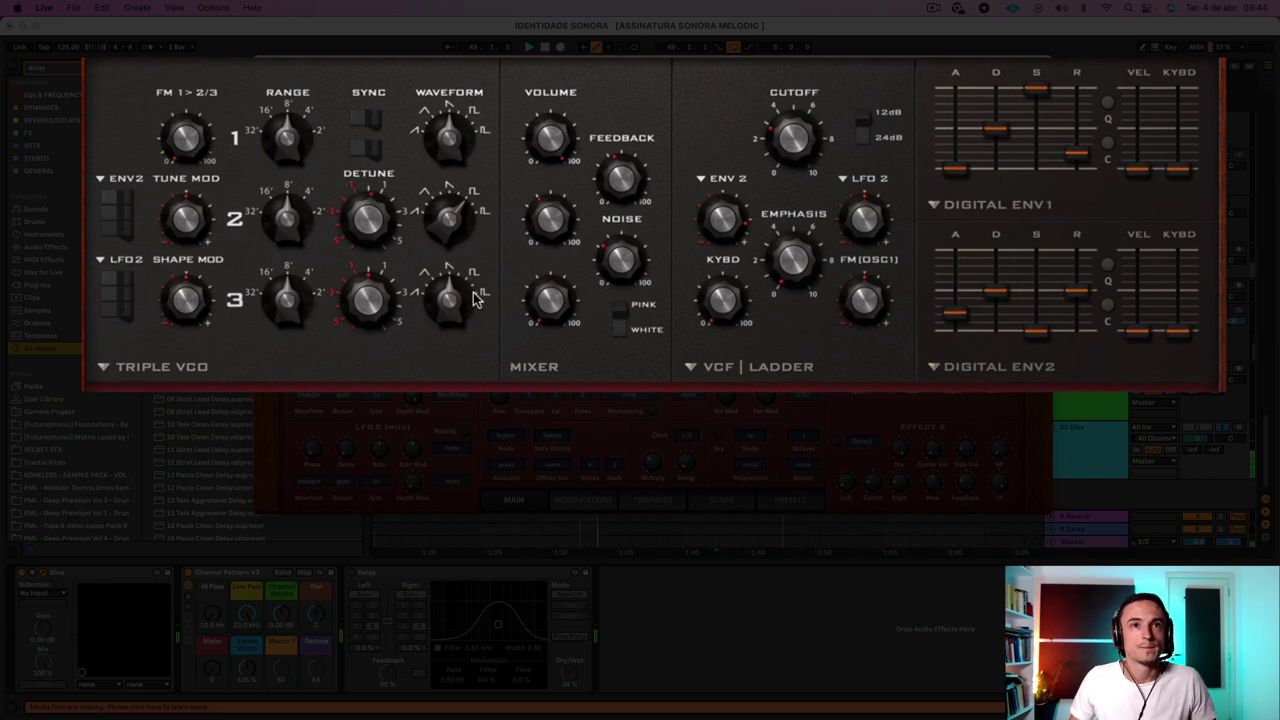
pyautogui.moveTo(469, 294); pyautogui.dragTo(455, 320)
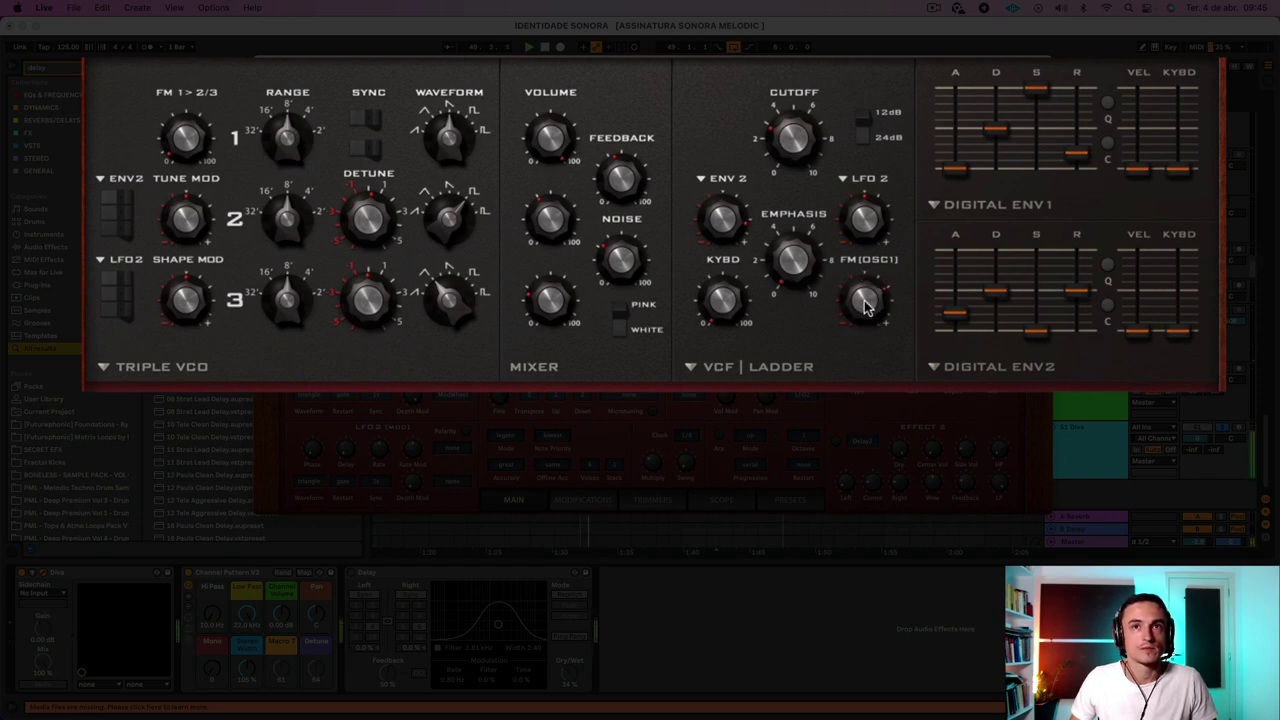
# Trim the filter cutoff, then shape the envelopes with a shorter release on envelope 1 and slightly more decay and sustain on envelope 2.
pyautogui.moveTo(792, 158)
pyautogui.mouseDown()
pyautogui.moveTo(790, 184)
pyautogui.moveTo(793, 169)
pyautogui.mouseUp()
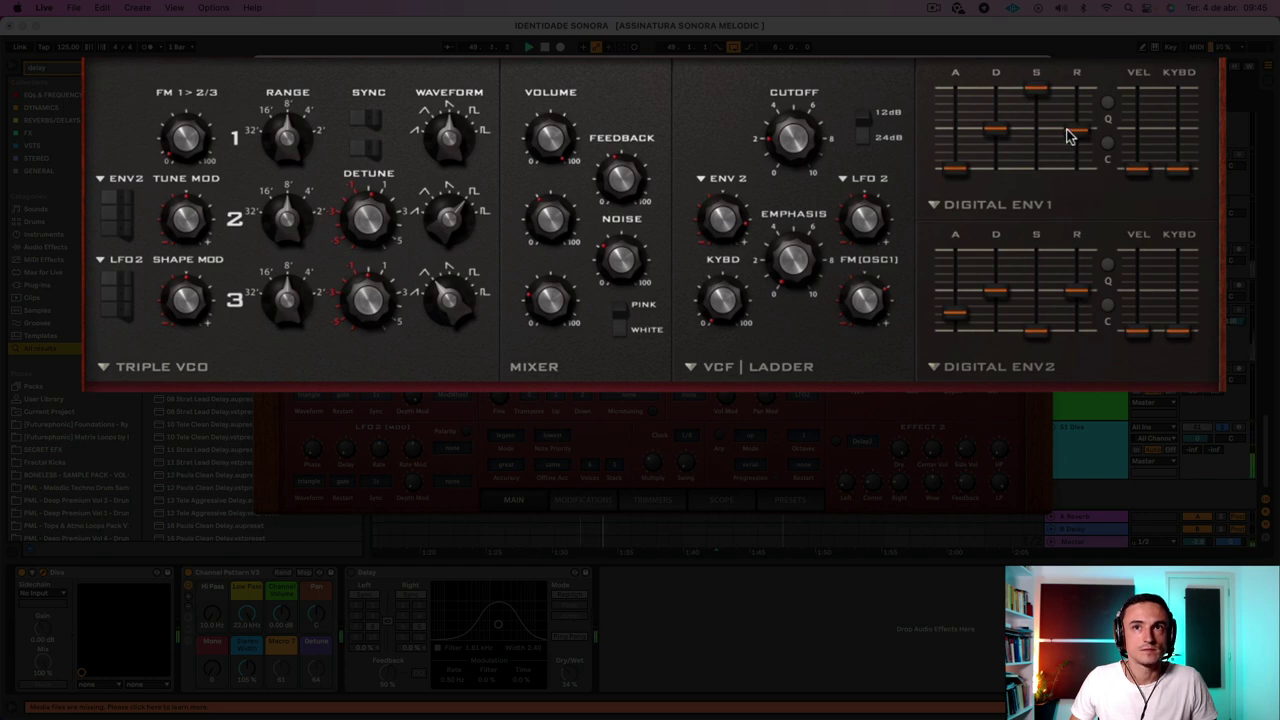
pyautogui.moveTo(1071, 133); pyautogui.dragTo(1068, 147)
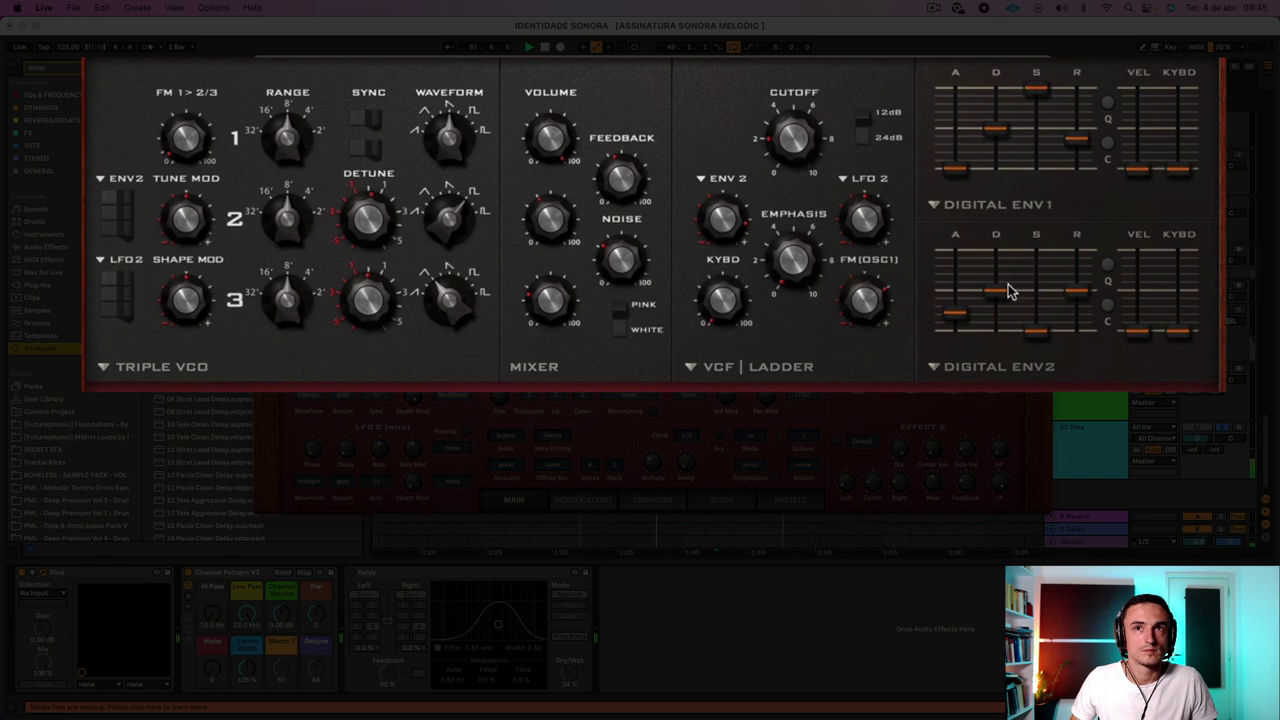
pyautogui.moveTo(1006, 289); pyautogui.dragTo(1009, 283)
pyautogui.moveTo(1036, 331)
pyautogui.mouseDown()
pyautogui.moveTo(1036, 300)
pyautogui.moveTo(1036, 317)
pyautogui.mouseUp()
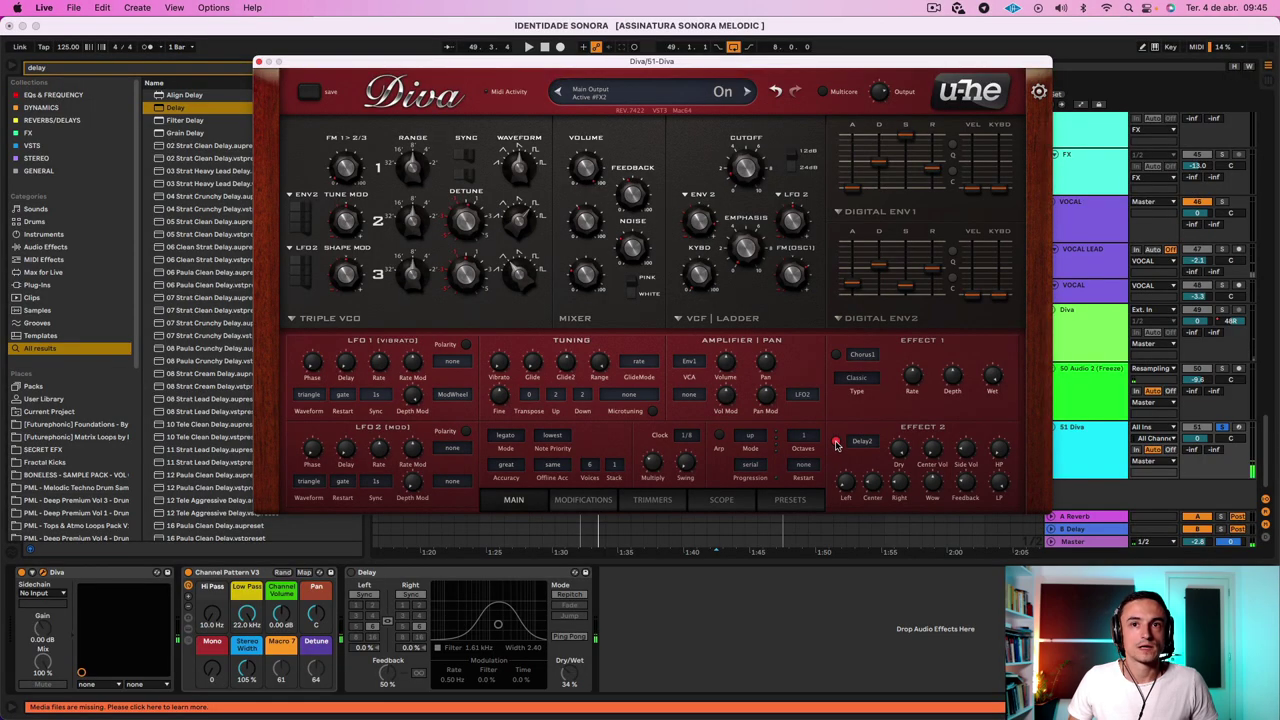
# Change effect 2 to the Plate2 reverb, set its wet level to about 37 and reduce its damping and decay.
pyautogui.click(862, 443)
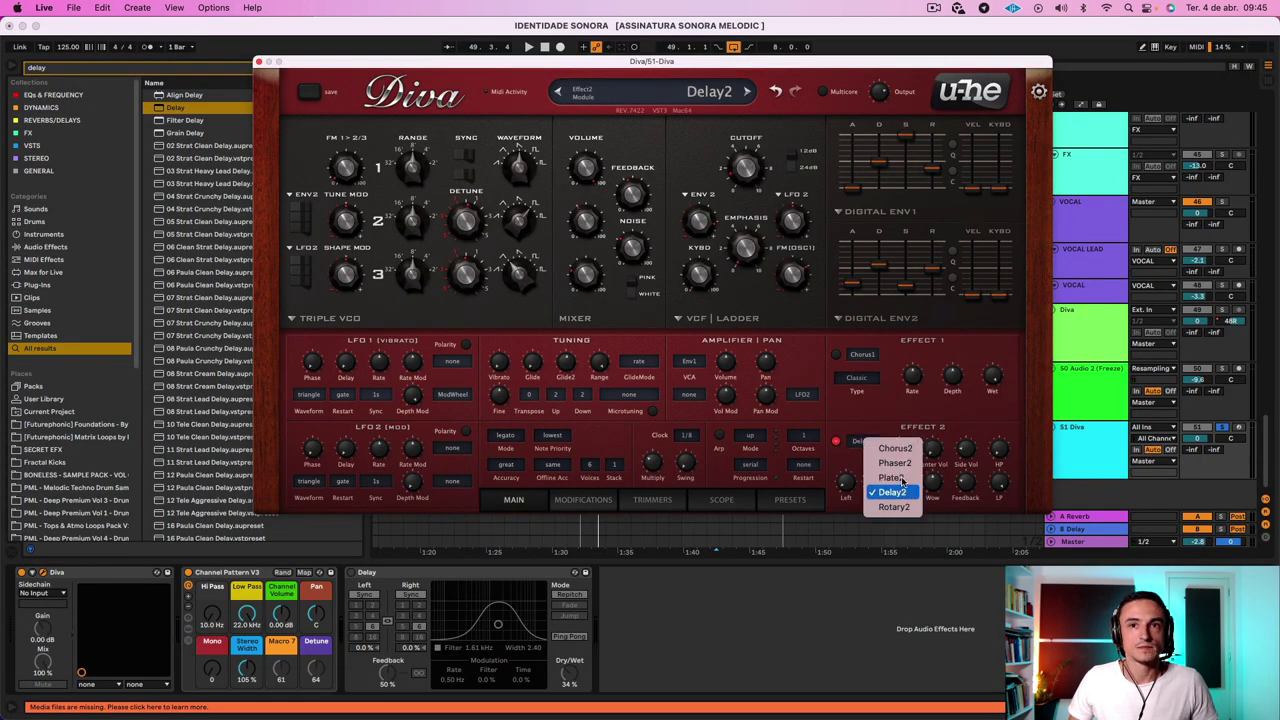
pyautogui.click(1011, 454)
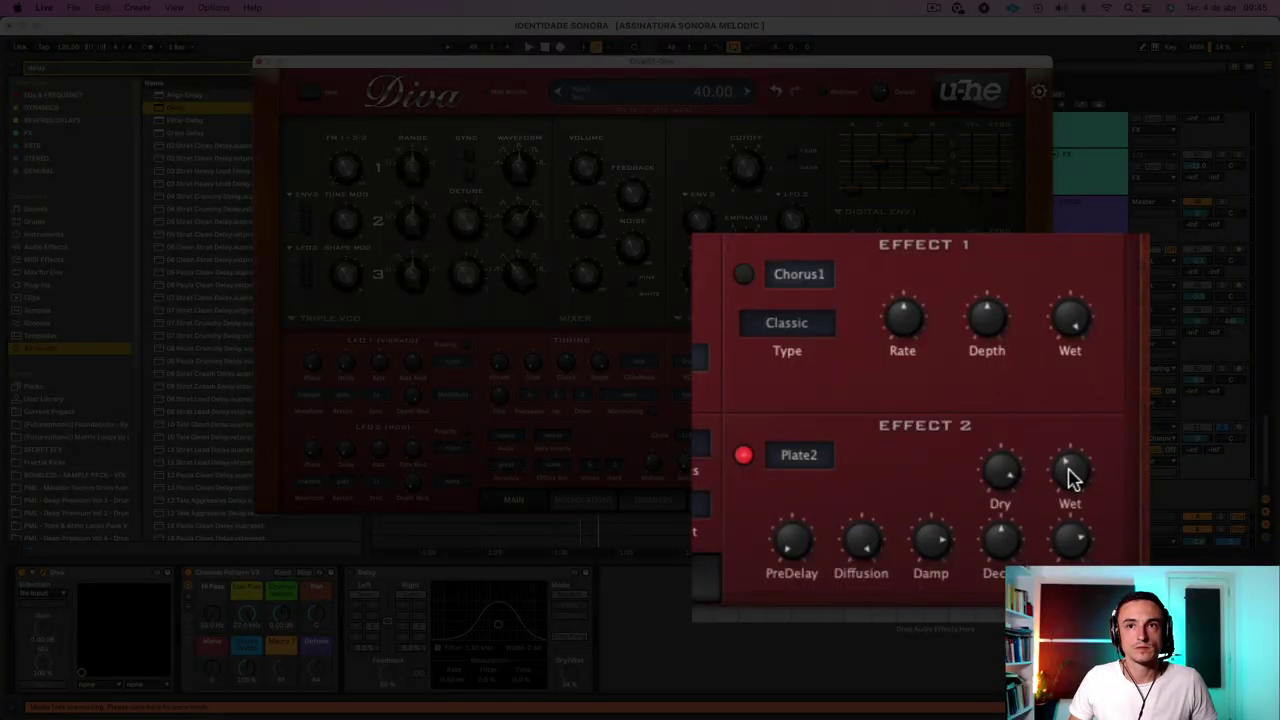
pyautogui.moveTo(1067, 468)
pyautogui.mouseDown()
pyautogui.moveTo(1067, 481)
pyautogui.moveTo(1059, 461)
pyautogui.mouseUp()
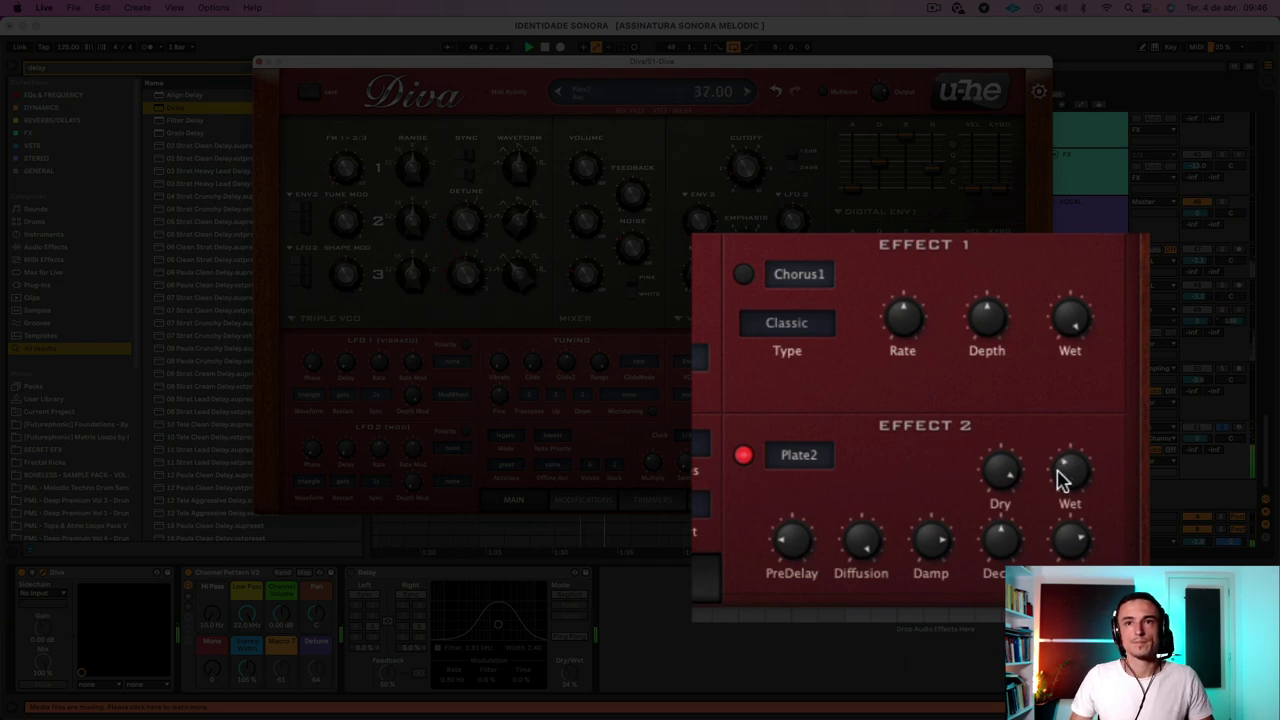
pyautogui.moveTo(925, 570); pyautogui.dragTo(925, 596)
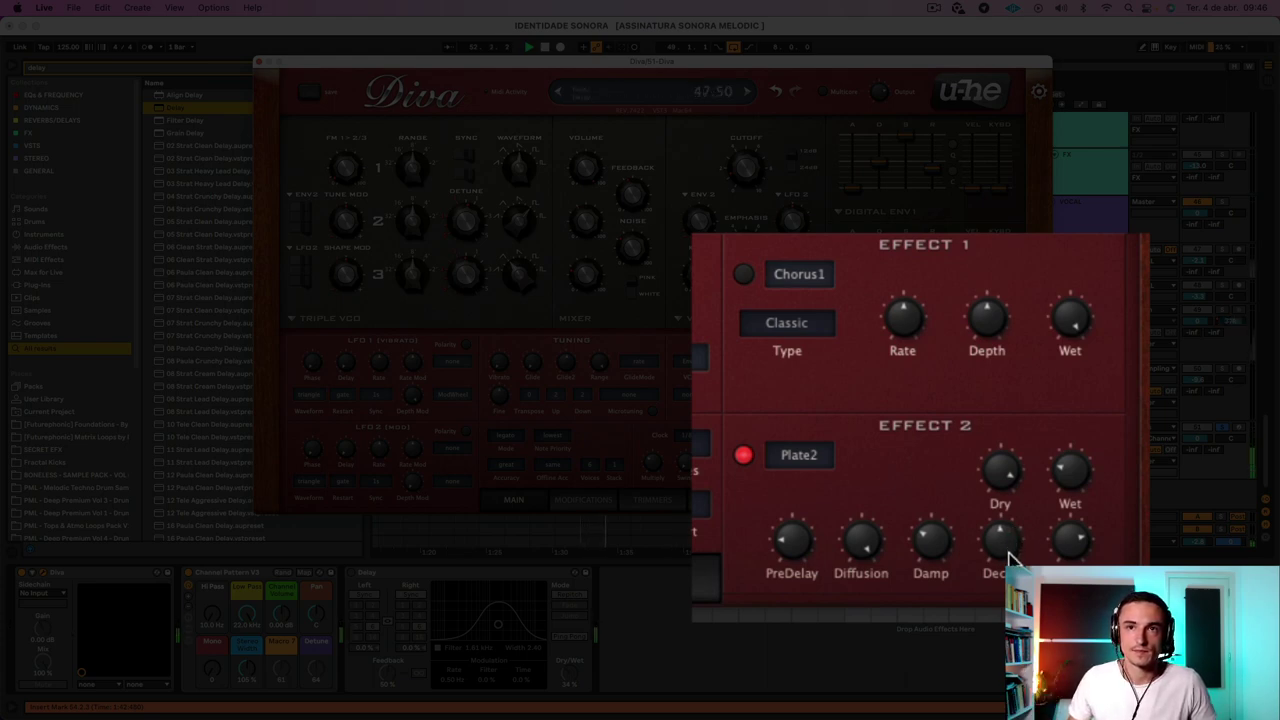
pyautogui.moveTo(1008, 554); pyautogui.dragTo(1007, 559)
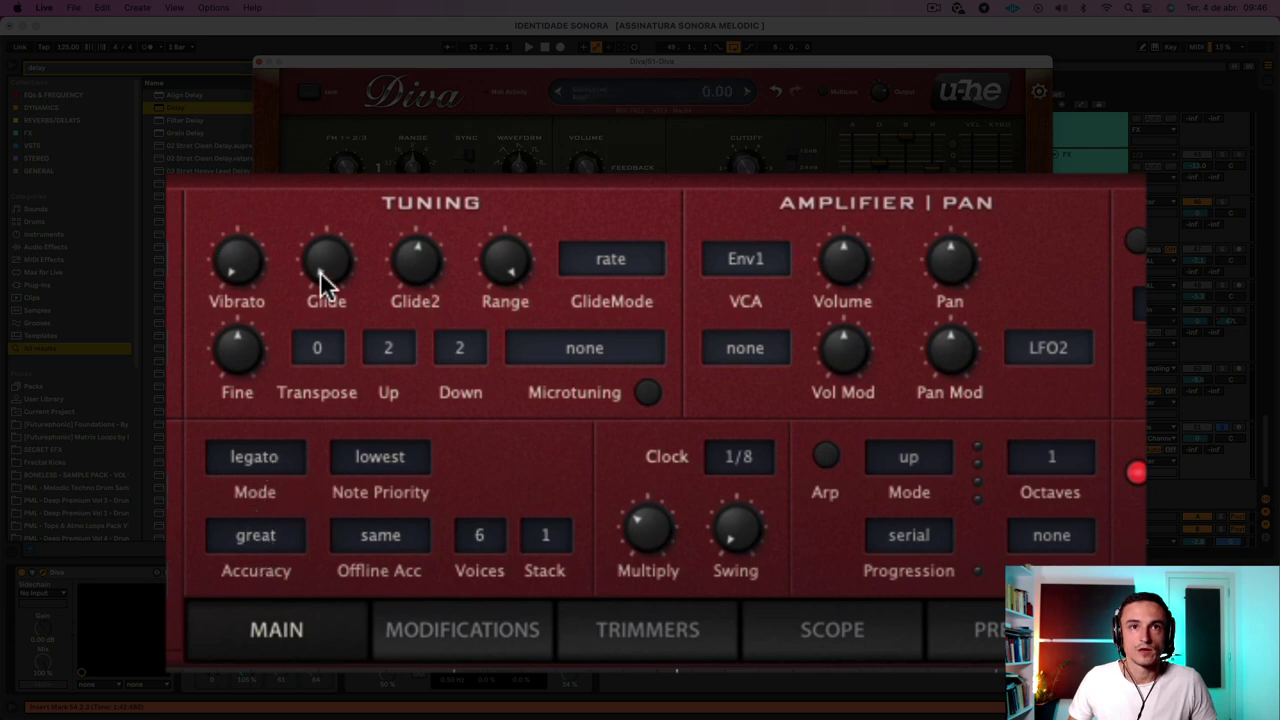
# Raise the glide amount in the tuning section and set the note priority to highest.
pyautogui.moveTo(323, 280); pyautogui.dragTo(318, 213)
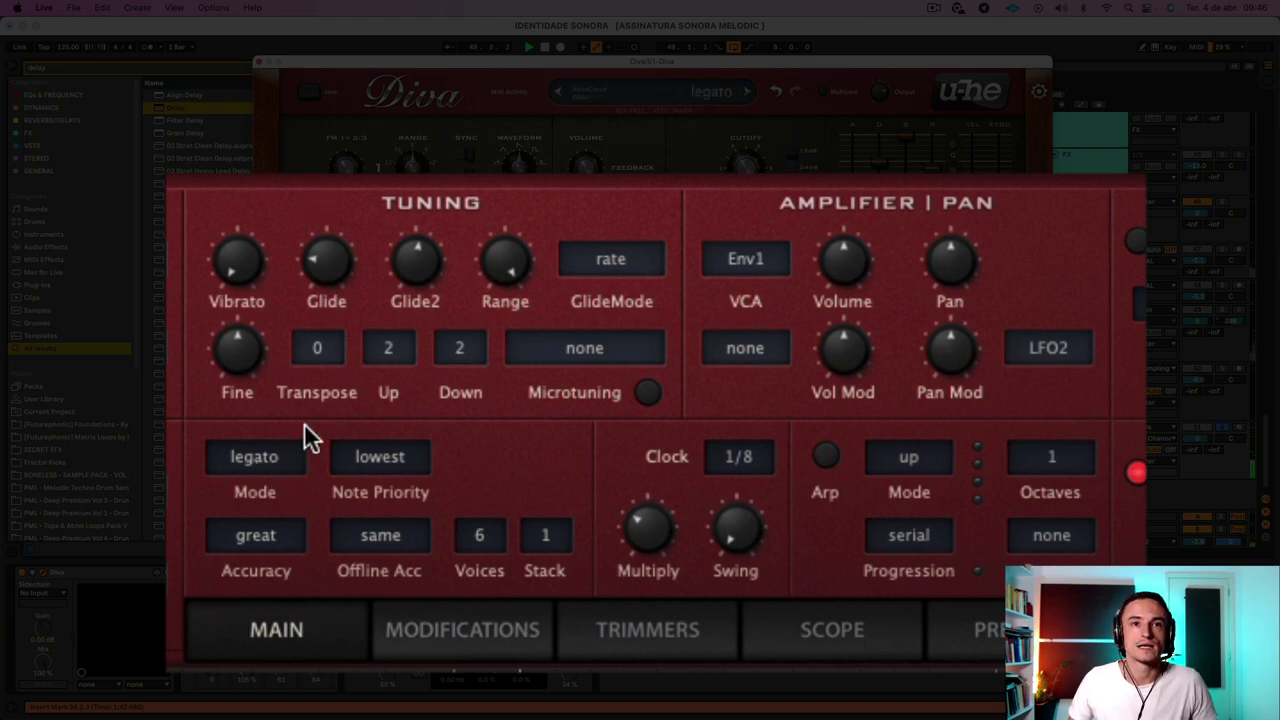
pyautogui.click(383, 461)
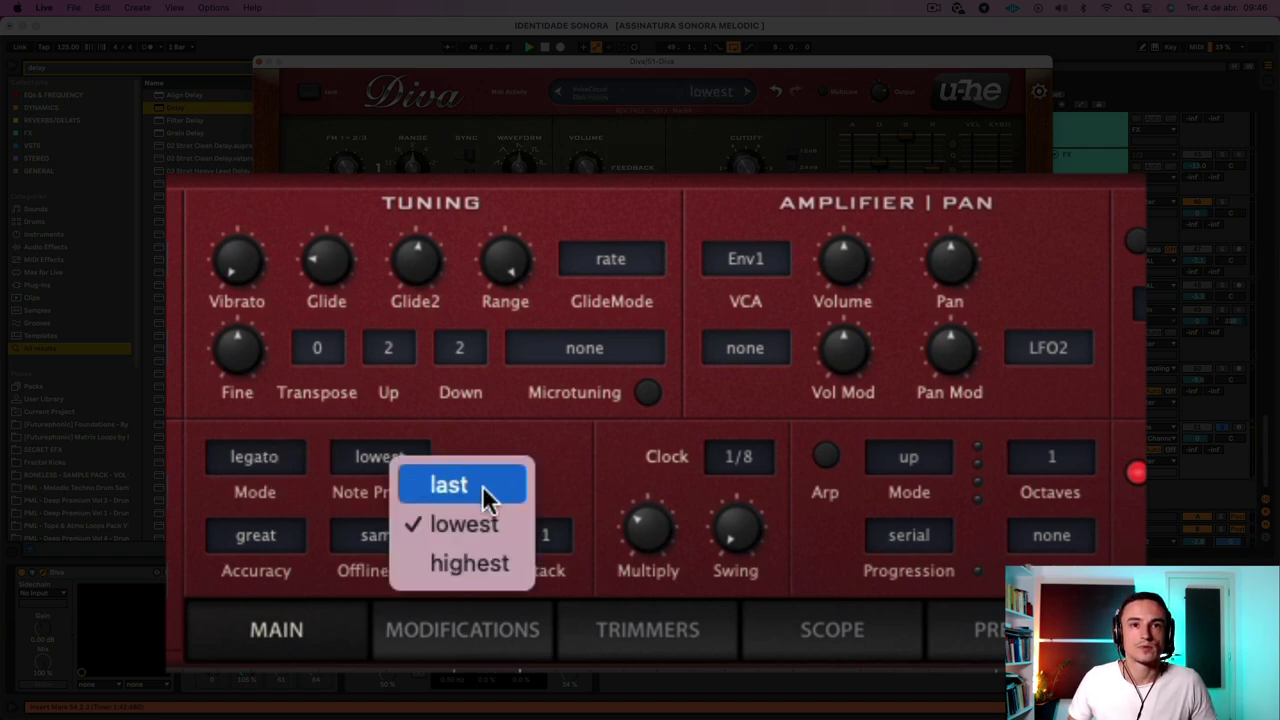
pyautogui.click(475, 558)
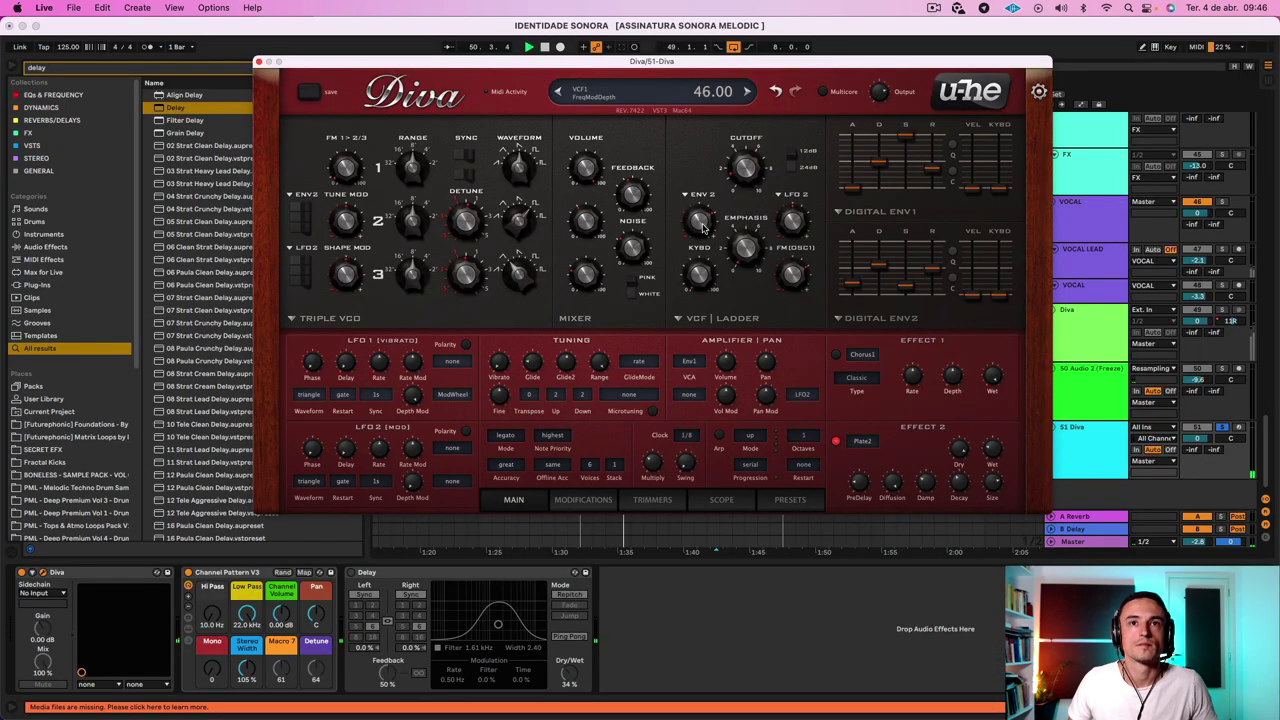
# Fine-tune how strongly envelope 2 modulates the filter cutoff, trying lower and higher depths during playback.
pyautogui.scroll(1, 702, 225)
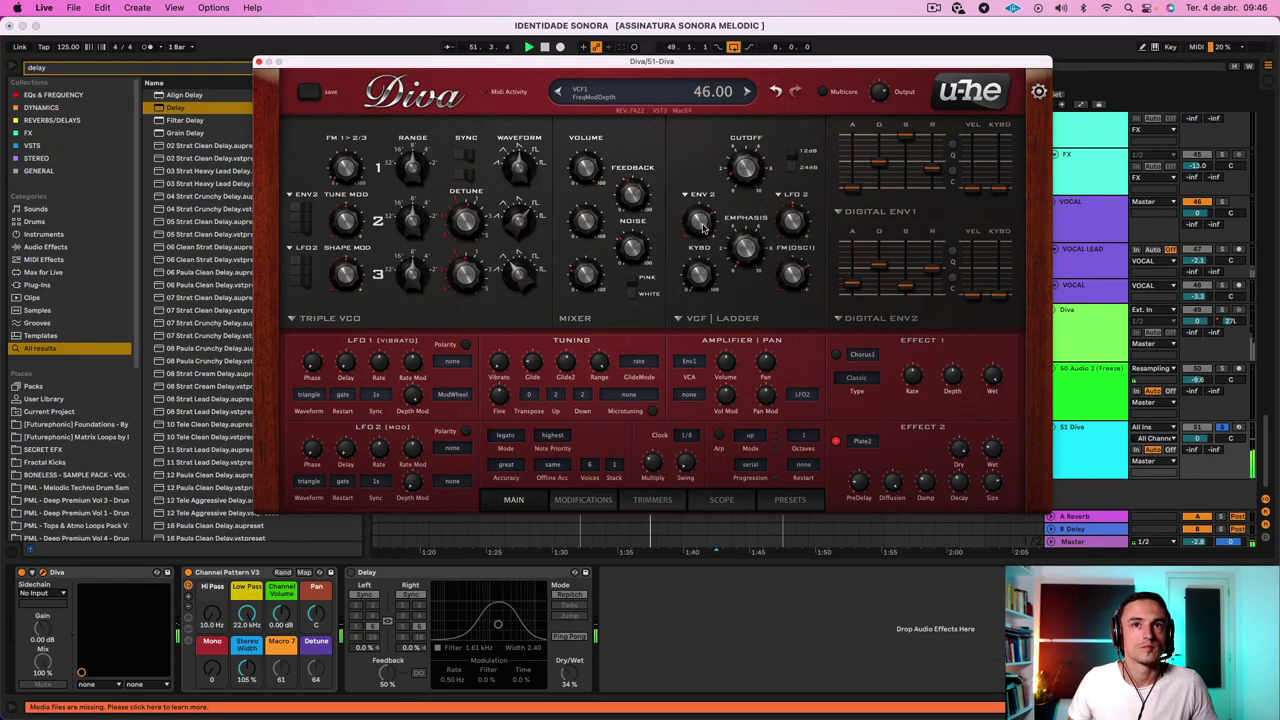
pyautogui.scroll(-6, 702, 225)
pyautogui.scroll(4, 702, 225)
pyautogui.moveTo(727, 224); pyautogui.dragTo(731, 187)
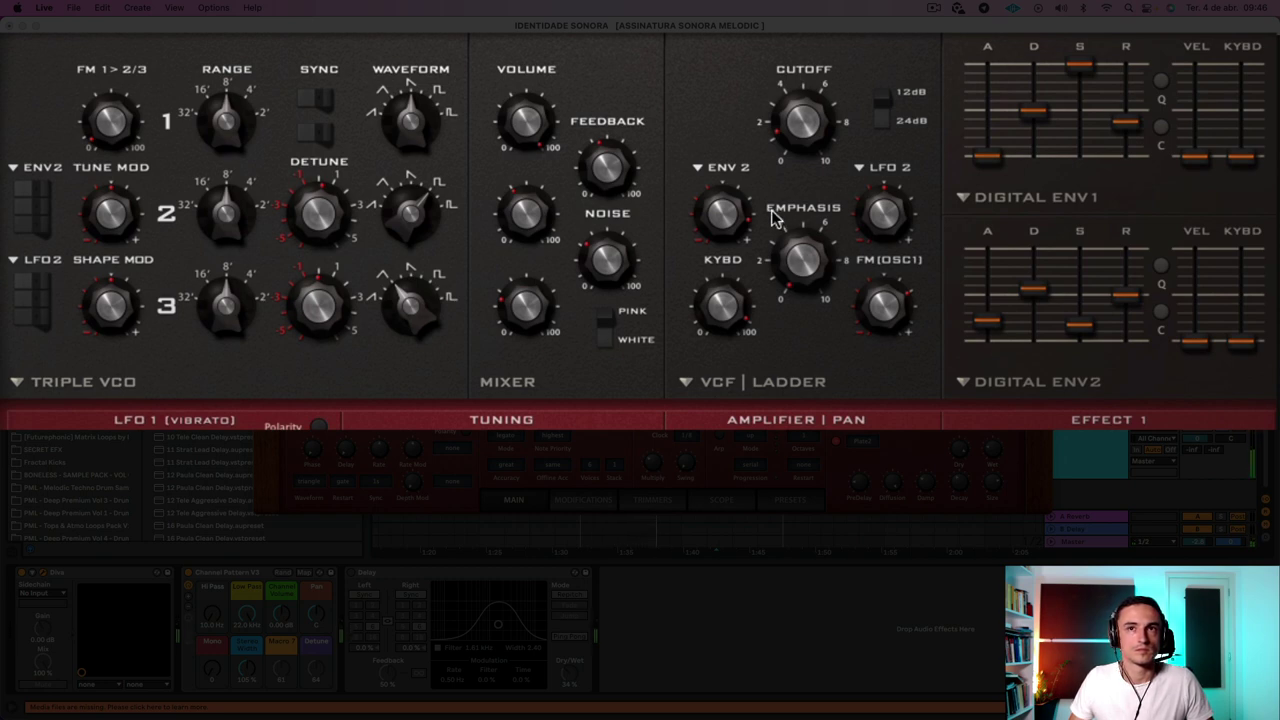
# Raise envelope 2's keyboard amount to roughly two-thirds, enable its C switch and readjust its attack.
pyautogui.moveTo(1200, 343); pyautogui.dragTo(1245, 268)
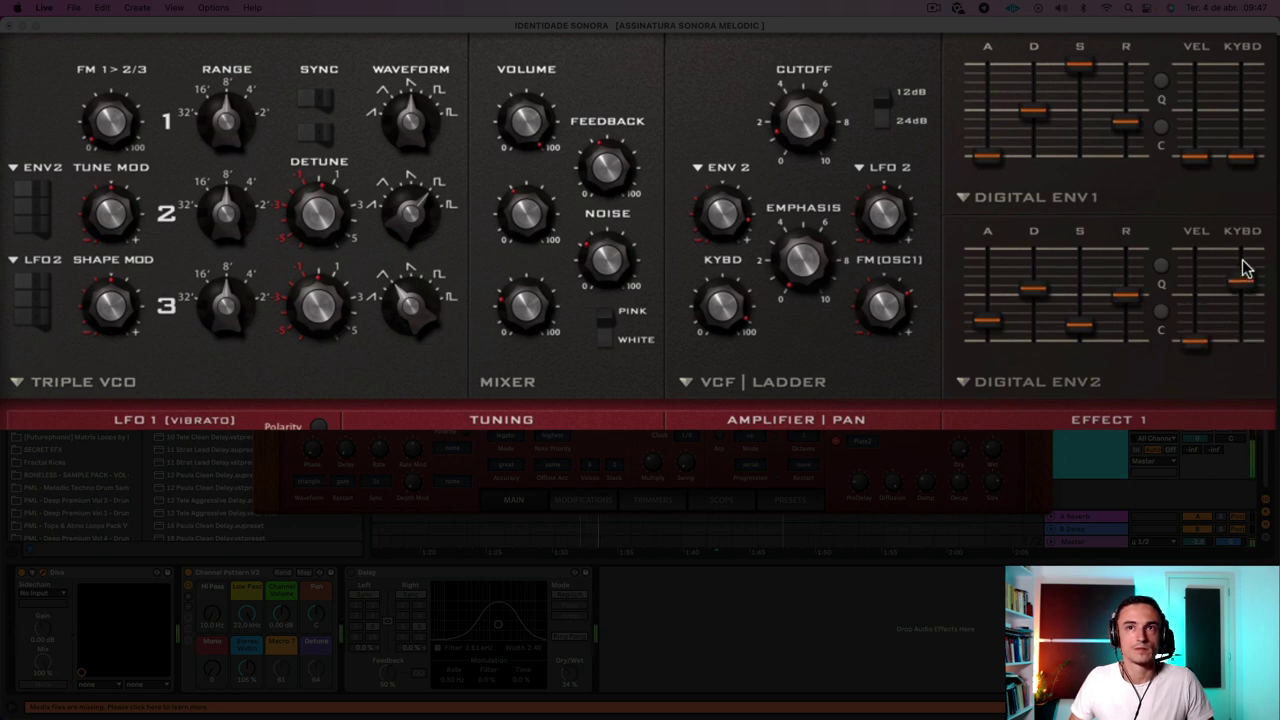
pyautogui.click(1161, 311)
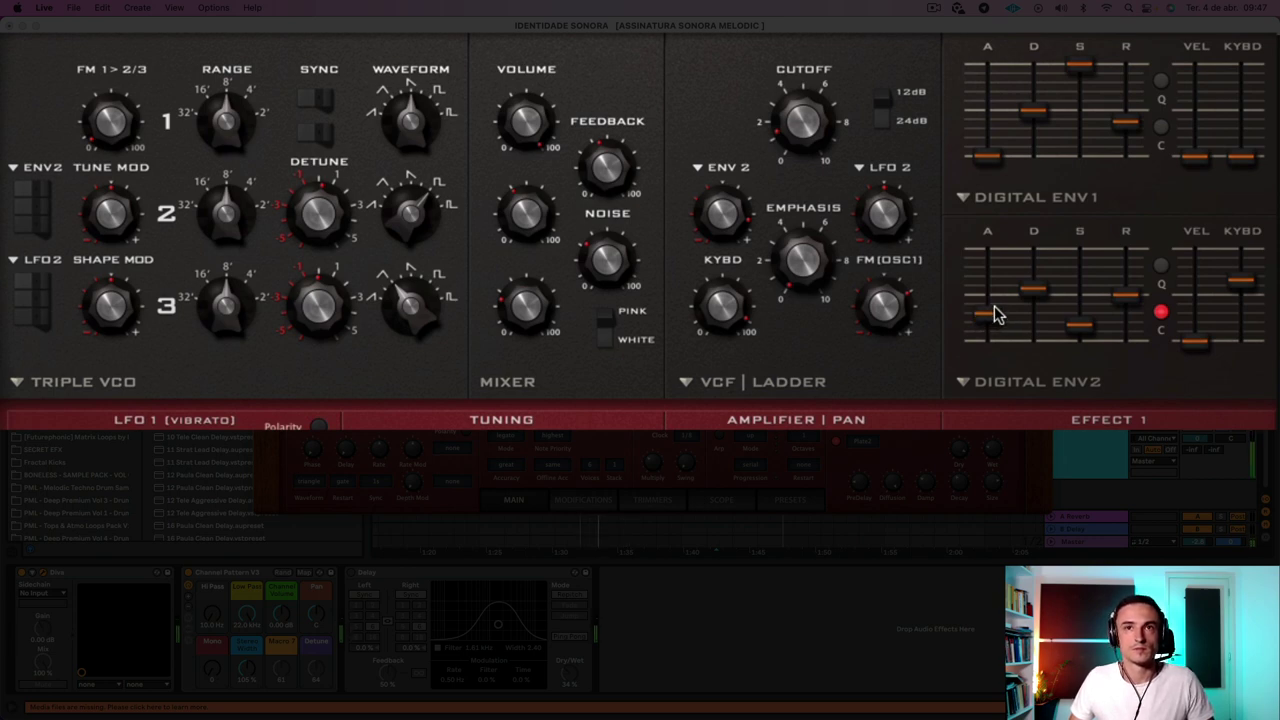
pyautogui.moveTo(992, 310); pyautogui.dragTo(991, 351)
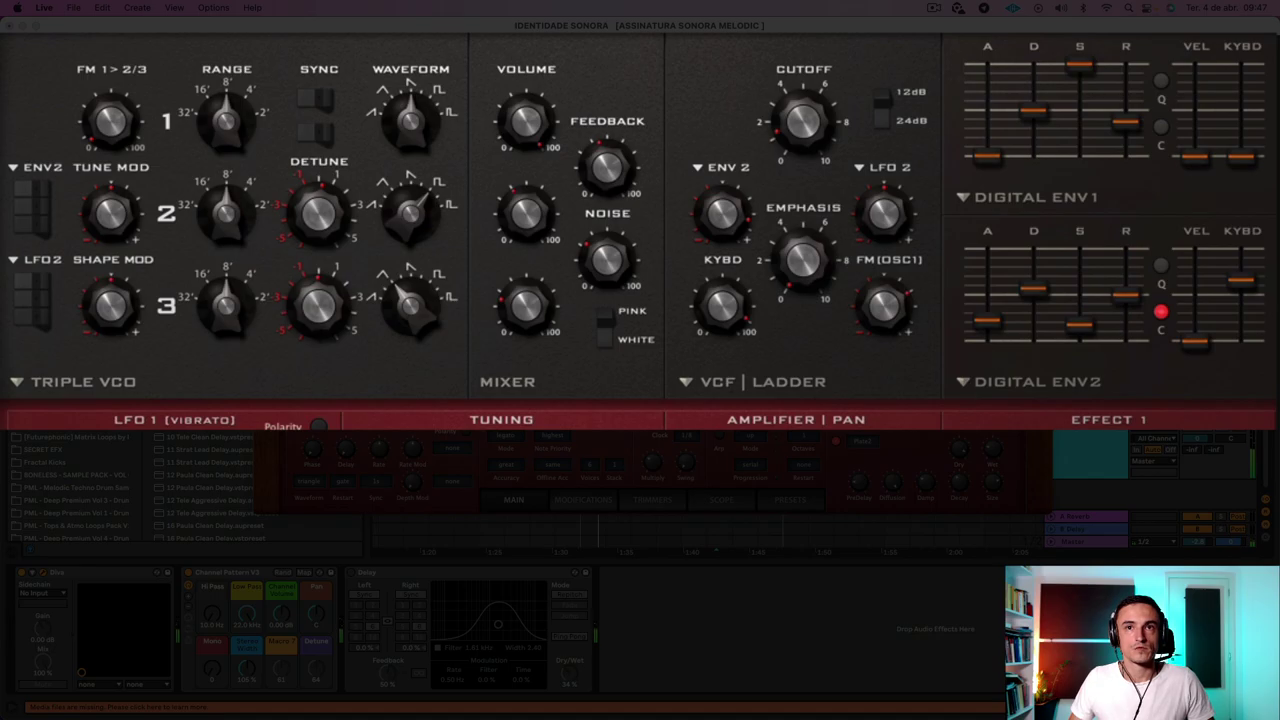
pyautogui.click(867, 360)
pyautogui.click(889, 359)
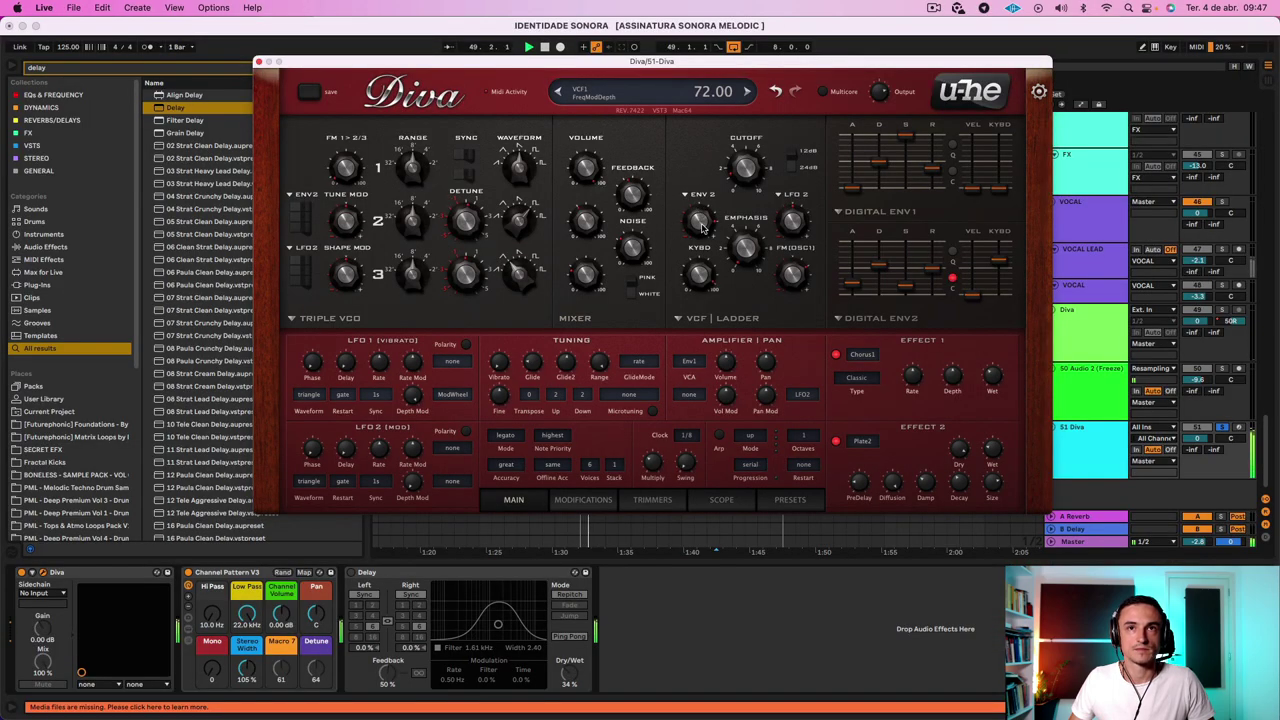
# Fine-tune the filter cutoff during playback, bringing it to about 52, and stop playback.
pyautogui.moveTo(764, 196); pyautogui.dragTo(748, 95)
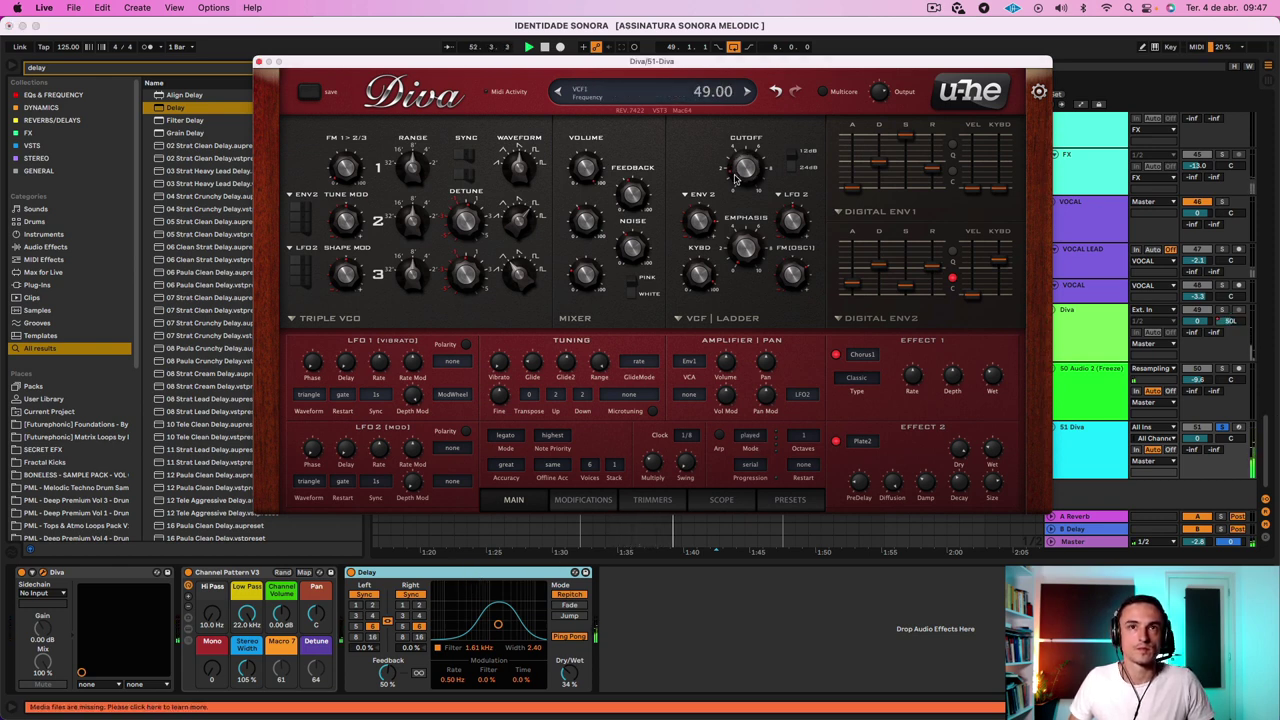
pyautogui.moveTo(735, 180); pyautogui.dragTo(748, 175)
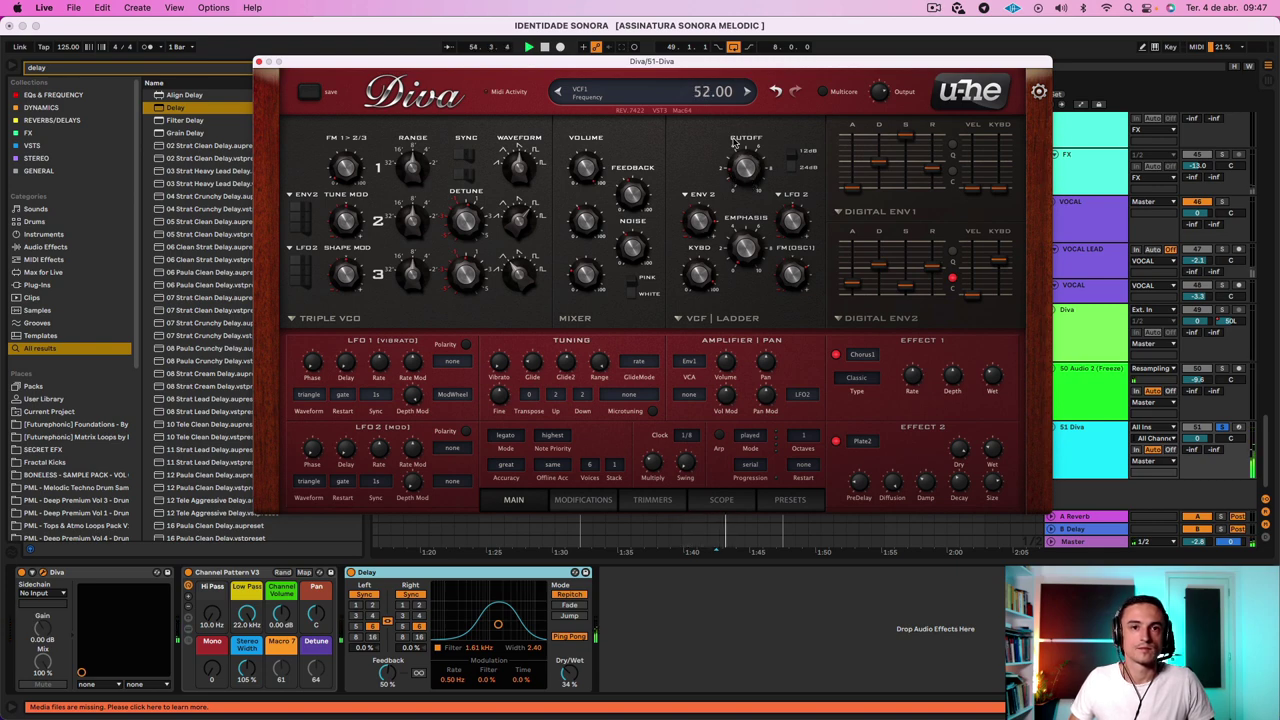
pyautogui.press('space')
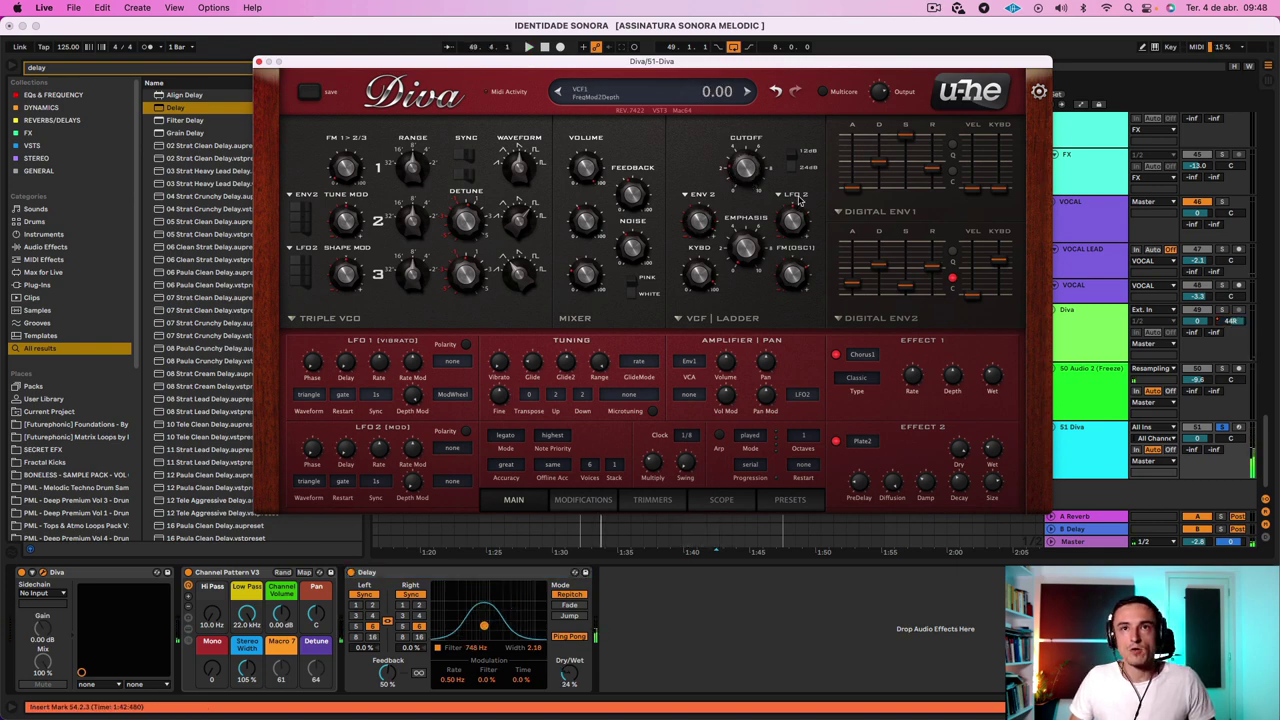
# Choose LFO2 as the modulation source and set LFO 2 to a sine waveform, trying 1/16 sync before 1/8 dot.
pyautogui.click(799, 393)
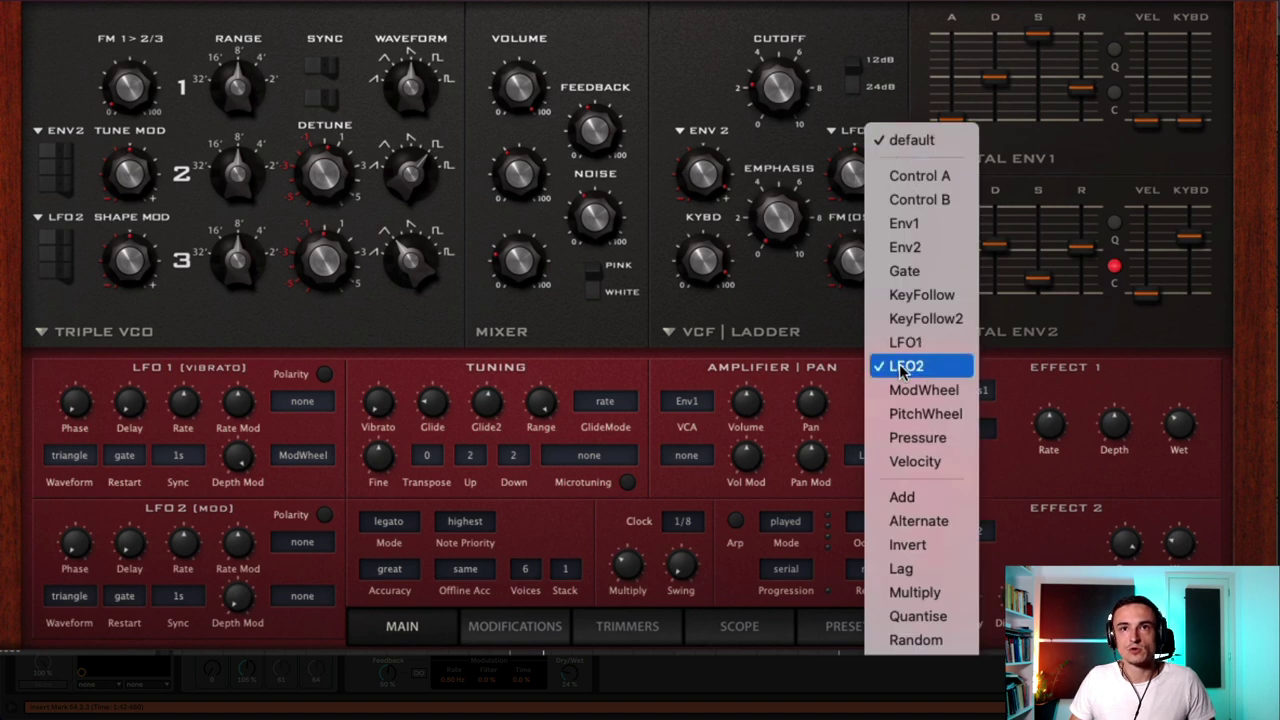
pyautogui.click(905, 367)
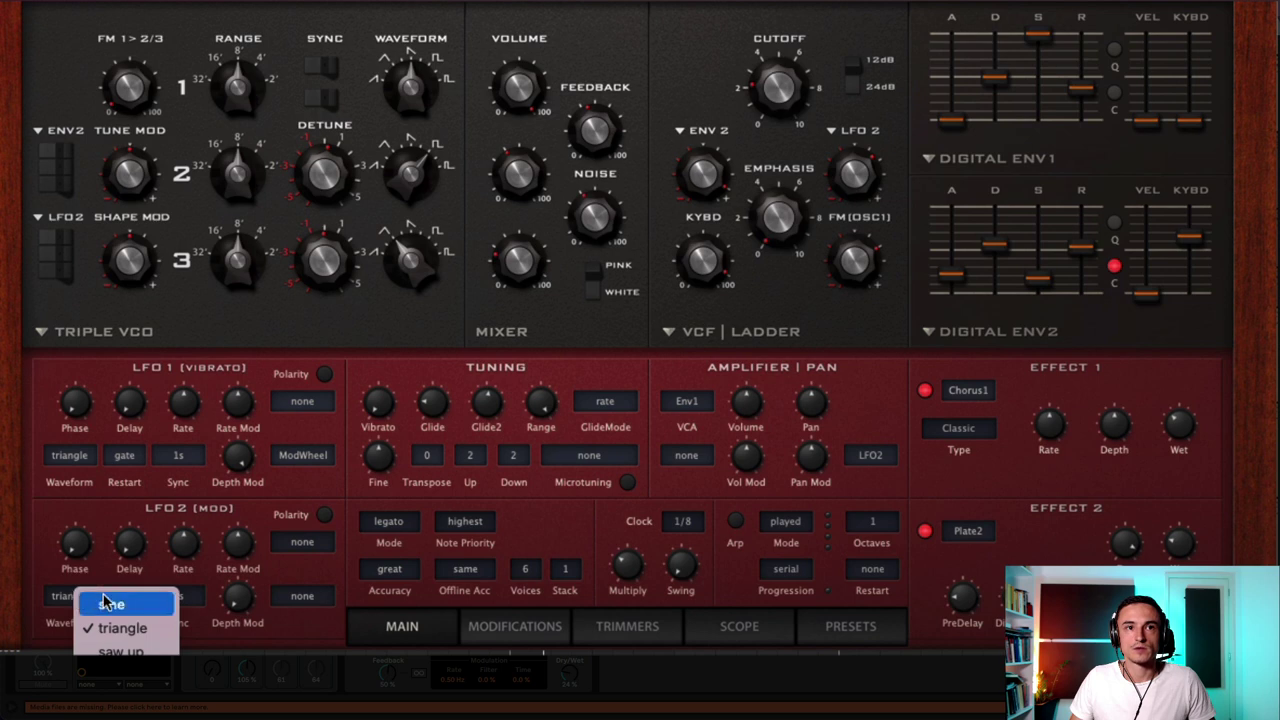
pyautogui.click(95, 604)
pyautogui.click(172, 597)
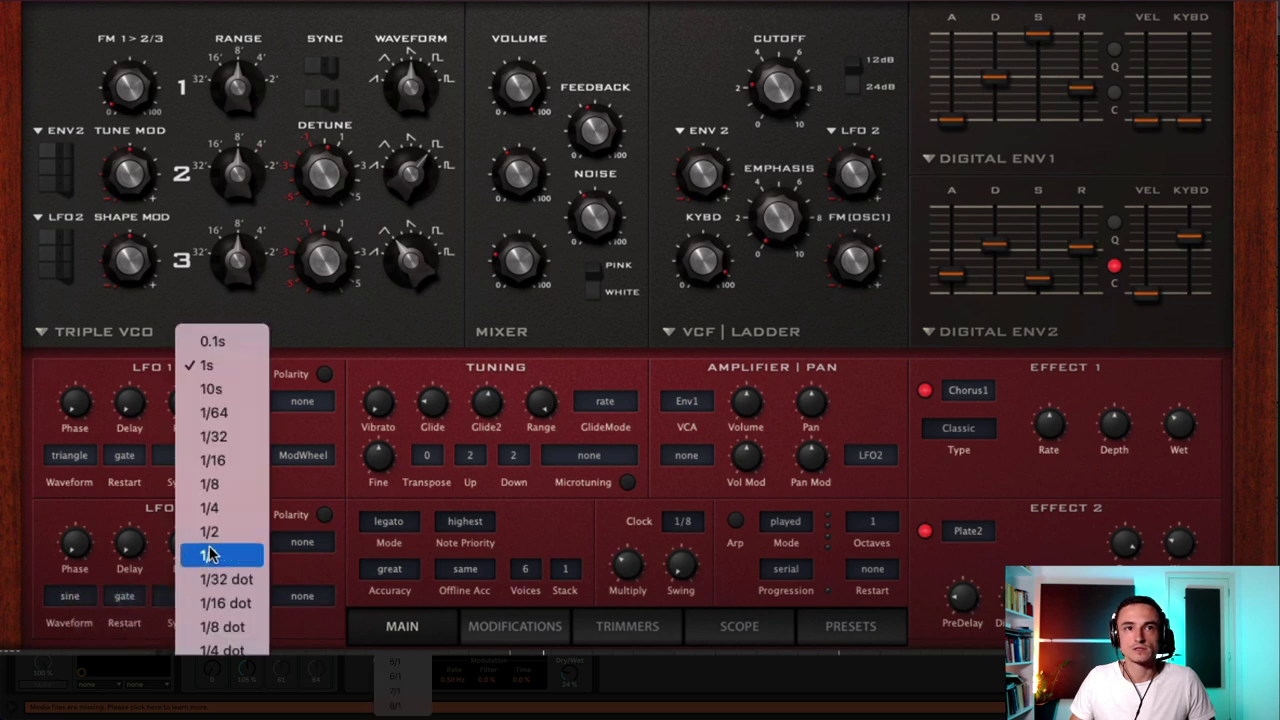
pyautogui.click(213, 460)
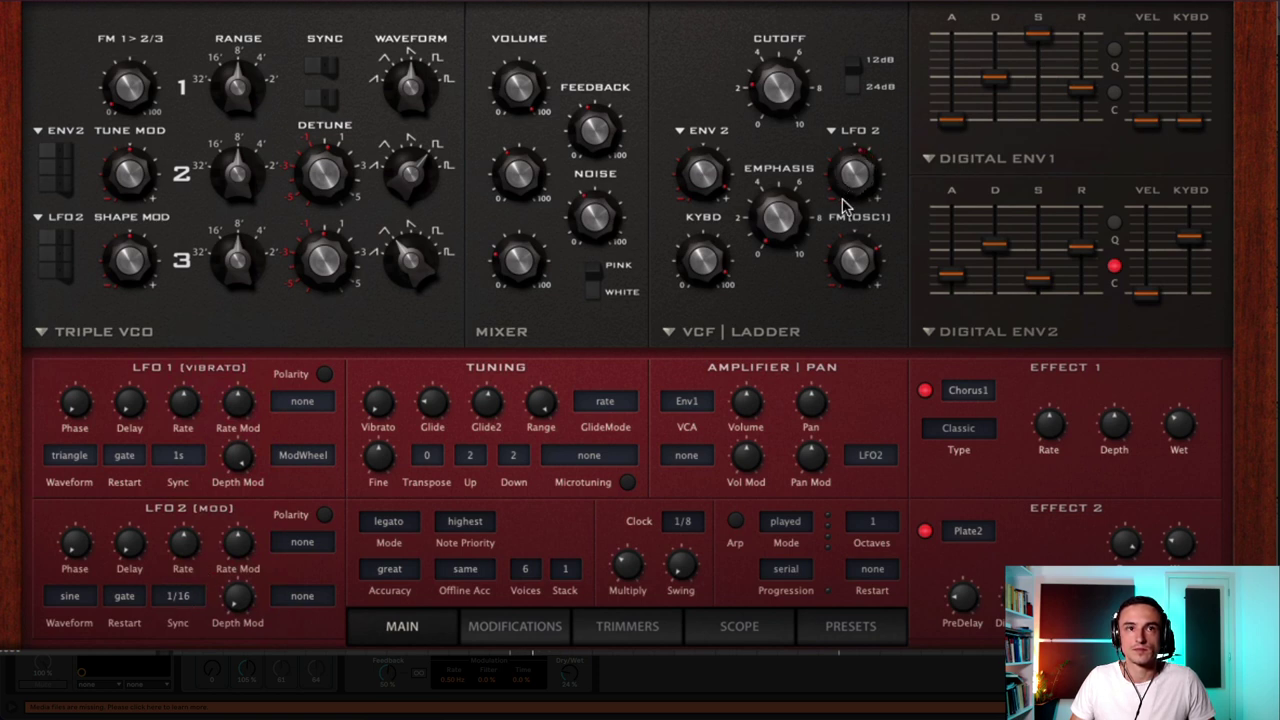
pyautogui.click(191, 601)
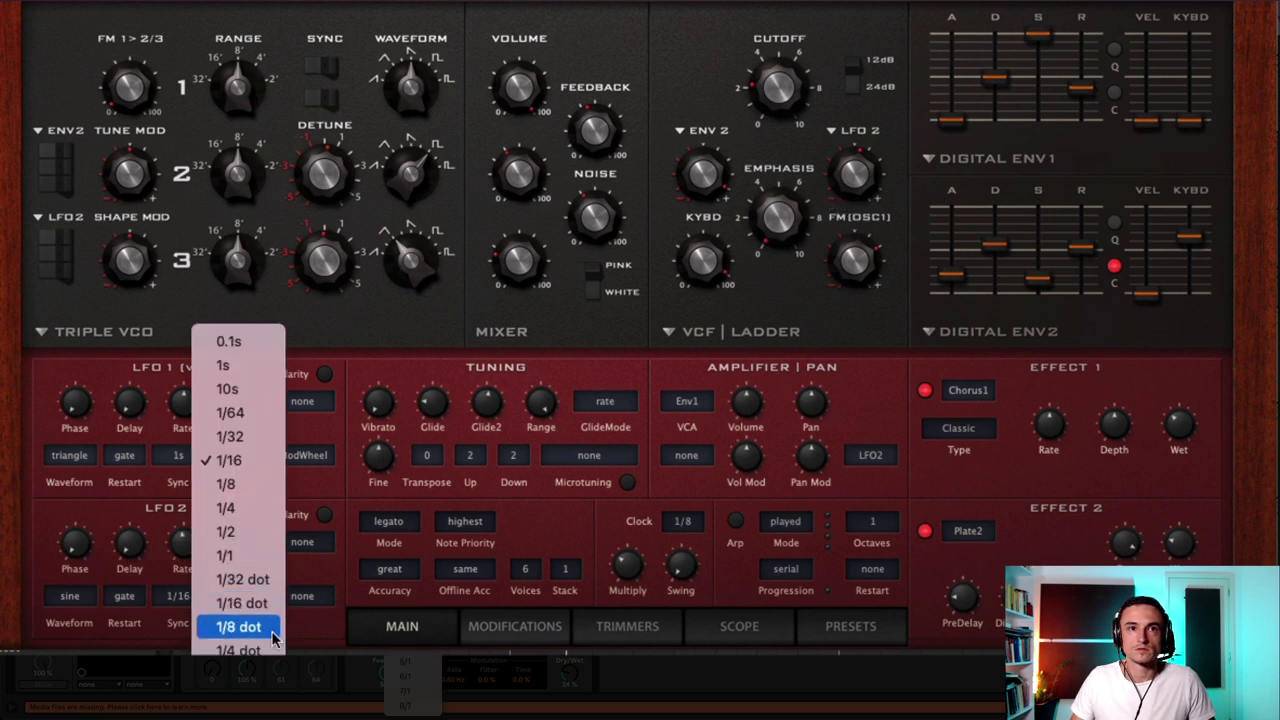
pyautogui.click(240, 627)
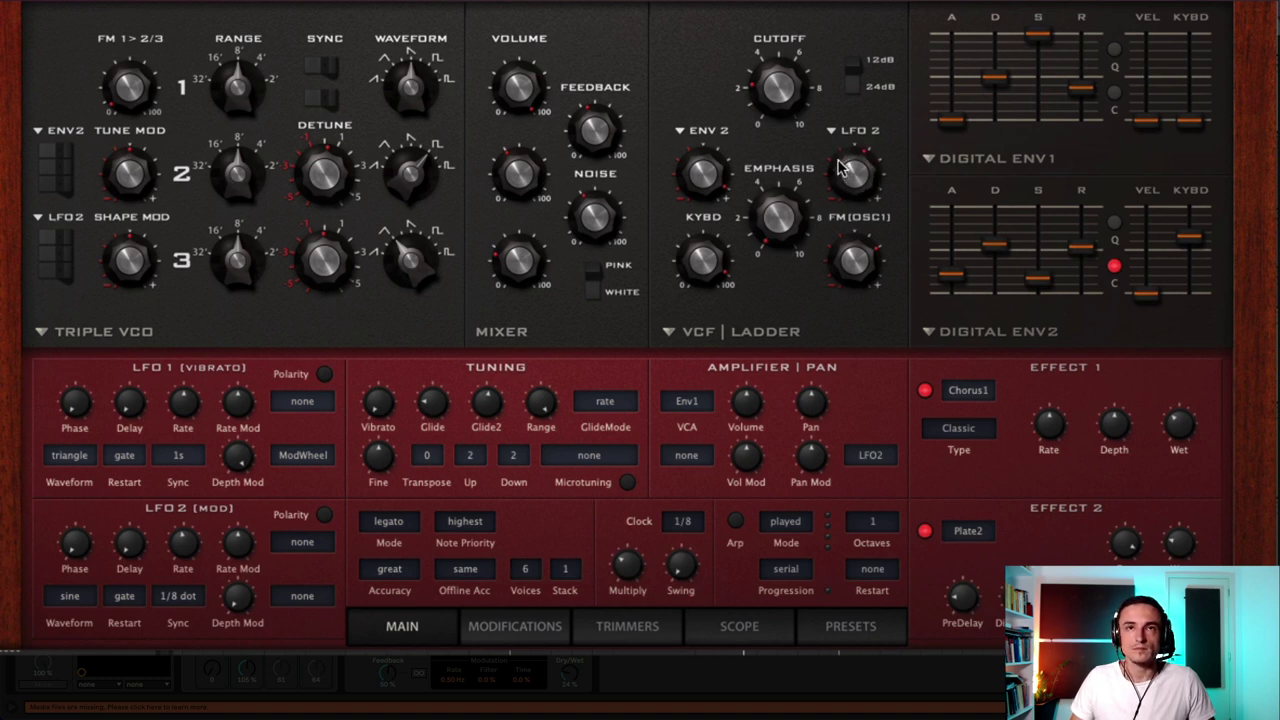
# Change the second cutoff modulation source from LFO2 to Lag and feed the Lag processor with LFO2.
pyautogui.click(530, 626)
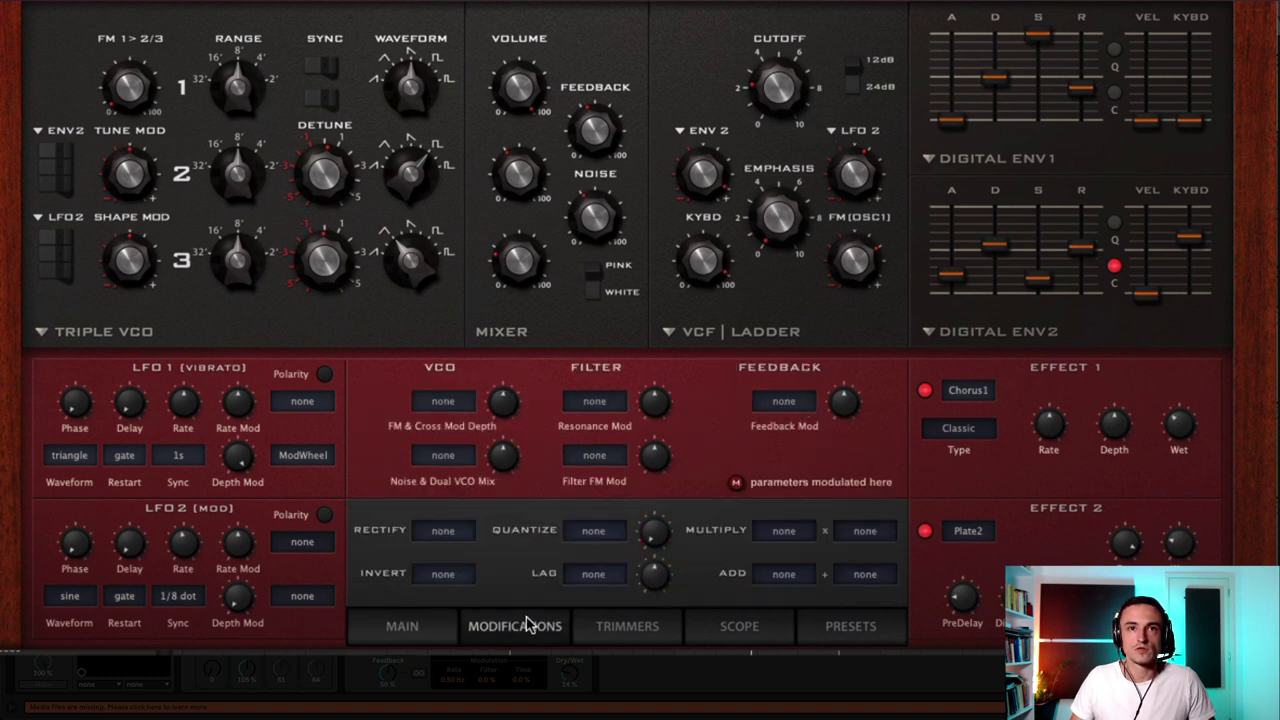
pyautogui.click(857, 135)
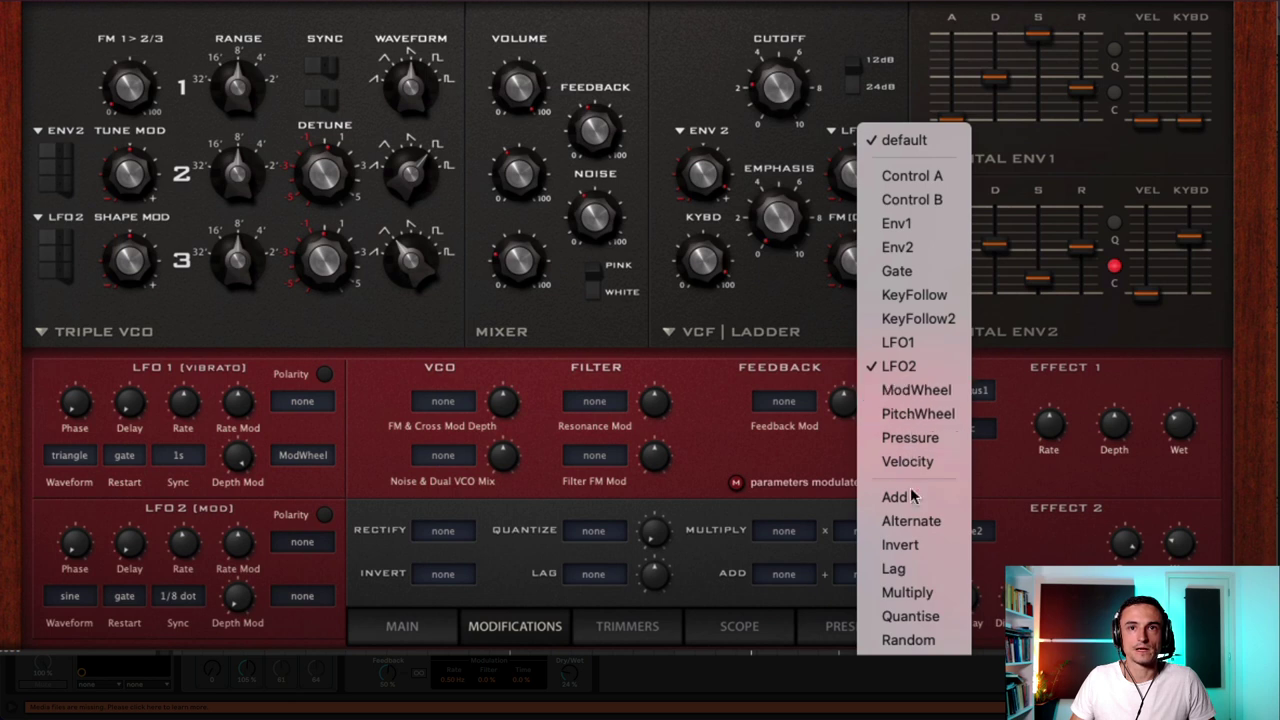
pyautogui.click(905, 569)
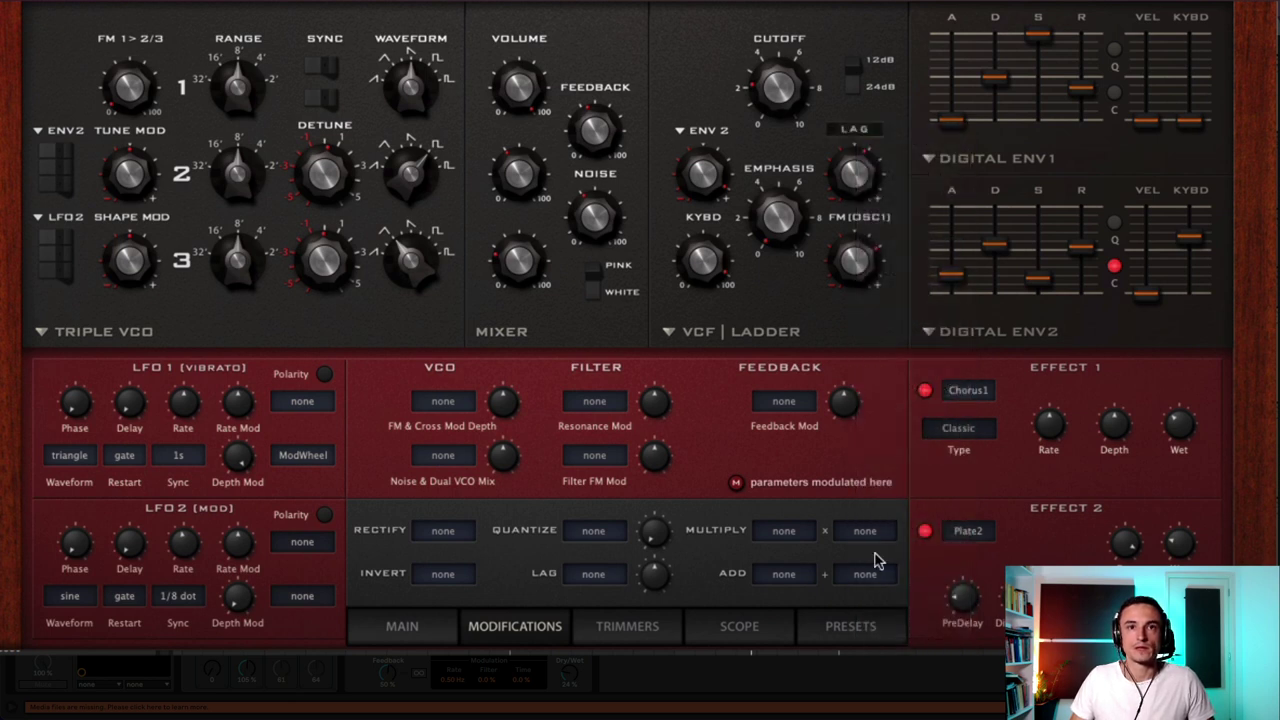
pyautogui.click(593, 574)
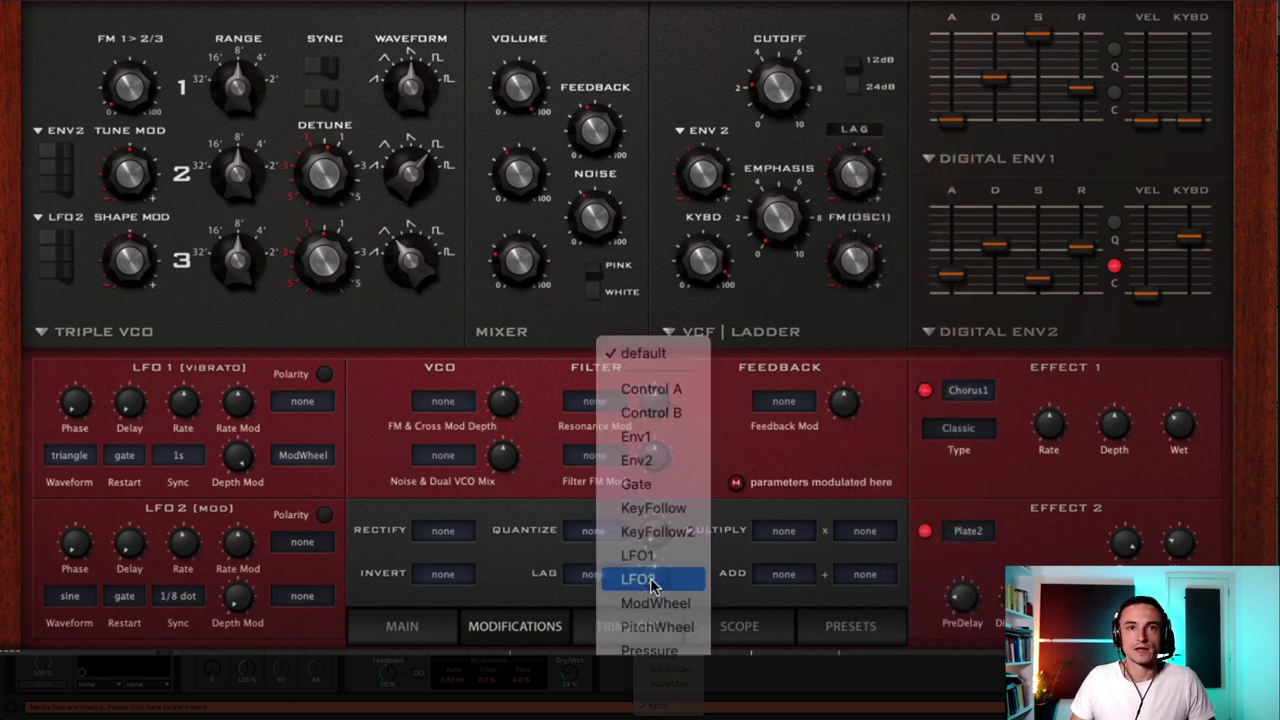
pyautogui.click(640, 578)
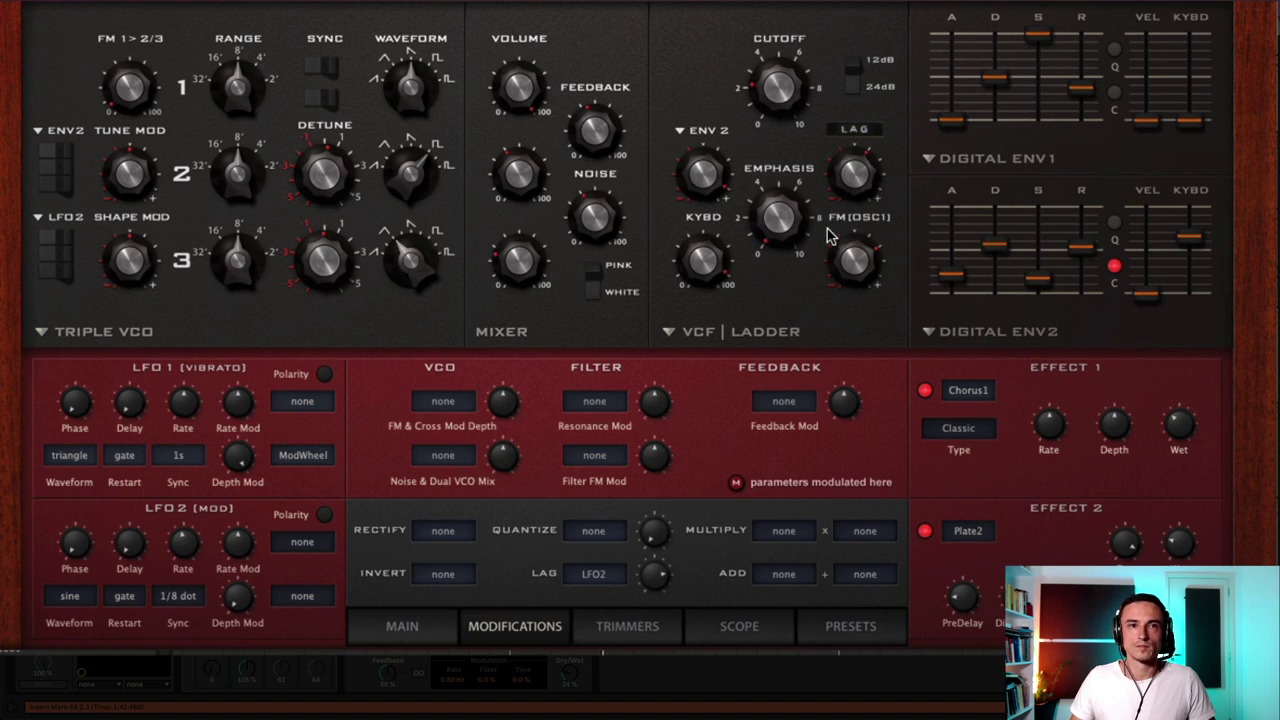
# Change the LFO 2 waveform to triangle and look through its sync rate options.
pyautogui.click(80, 597)
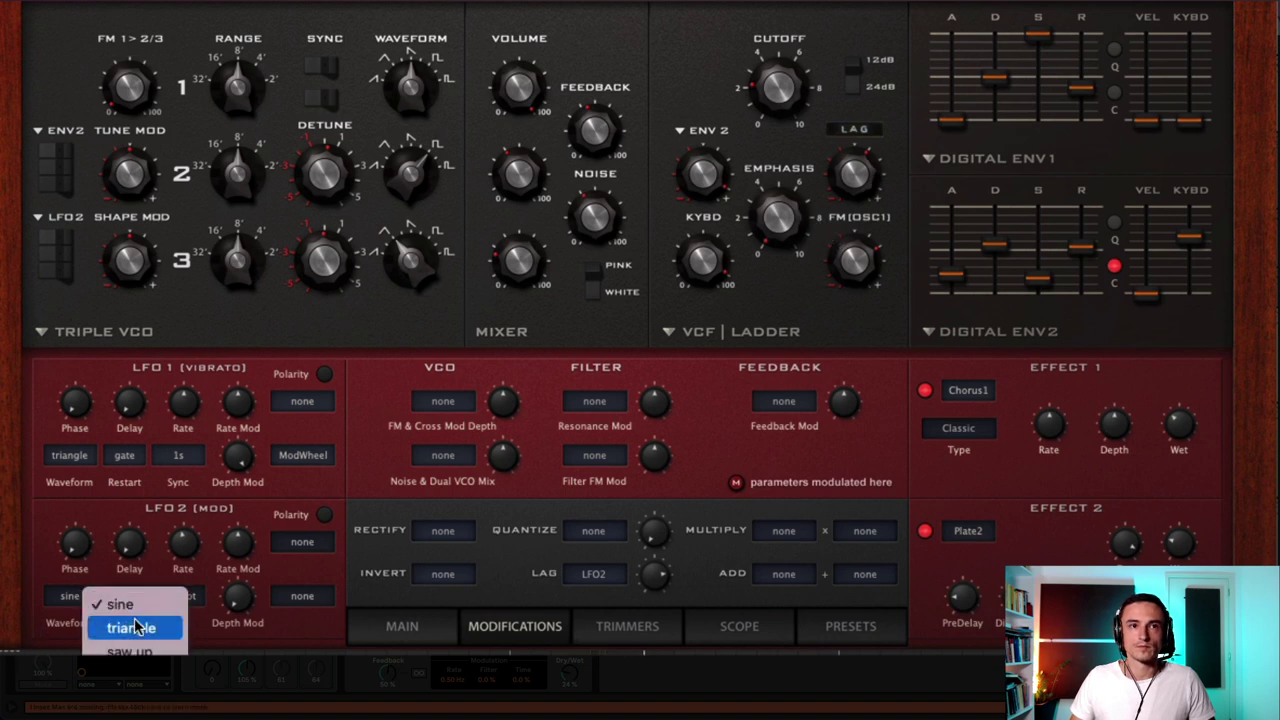
pyautogui.click(134, 627)
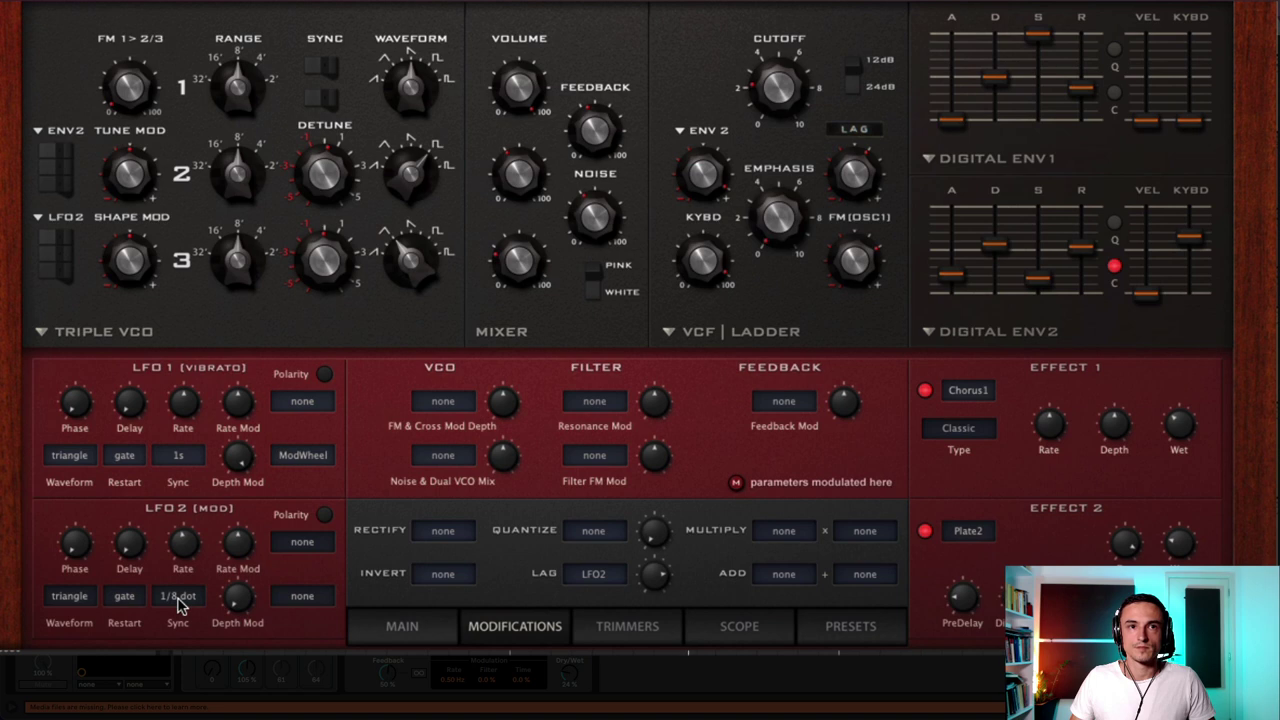
pyautogui.click(180, 598)
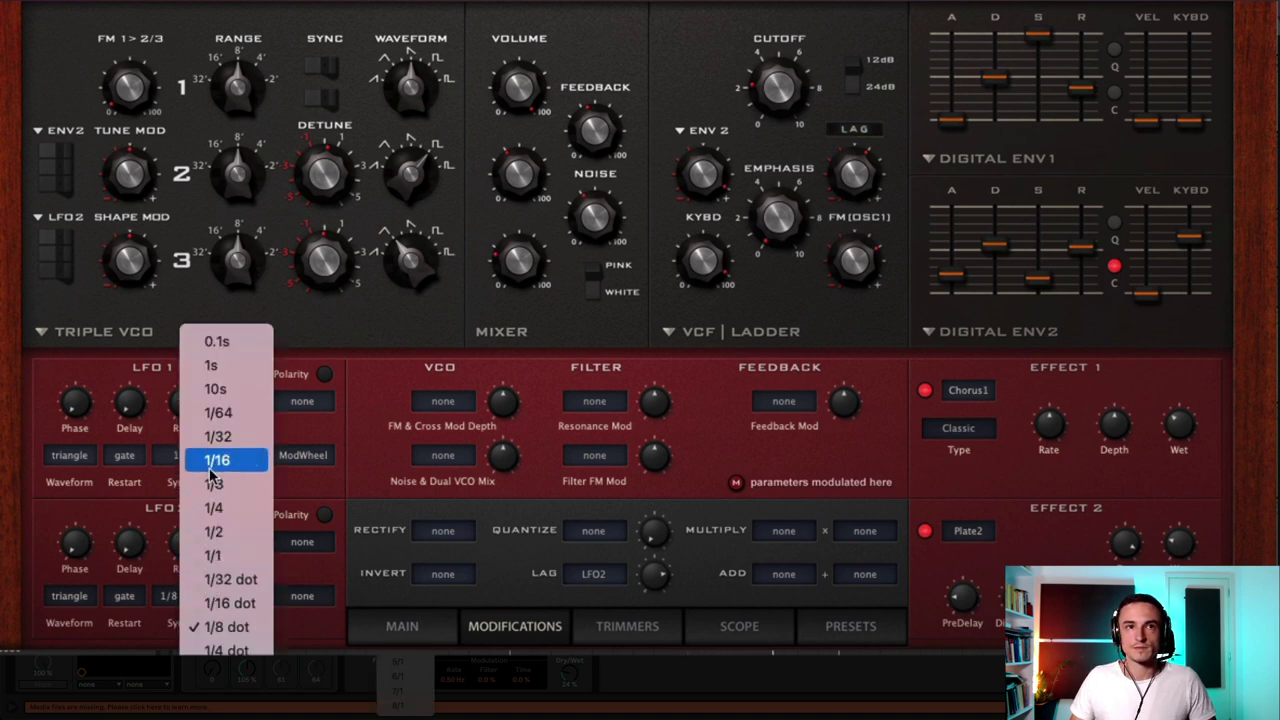
pyautogui.click(138, 494)
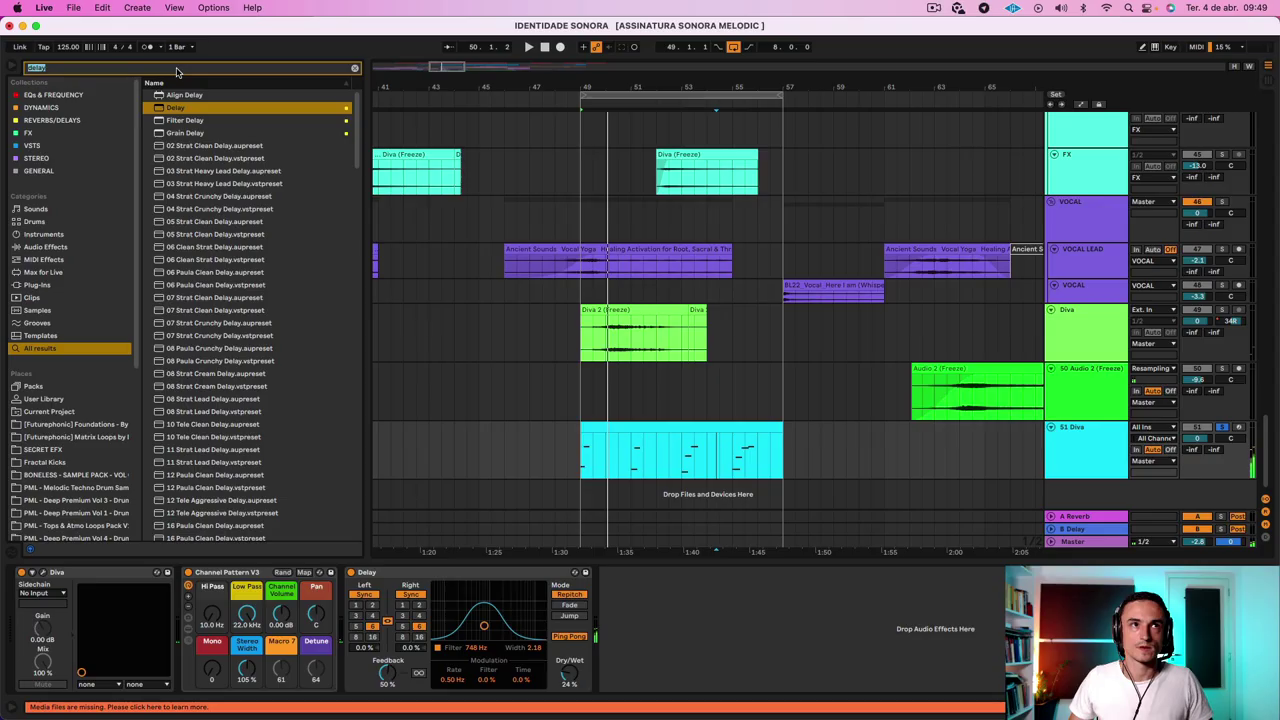
# Find and add Saturator before the Delay, then set its Waveshaper Drive to about 38% and Curve to about 30%, auditioning with playback.
pyautogui.write('satura')
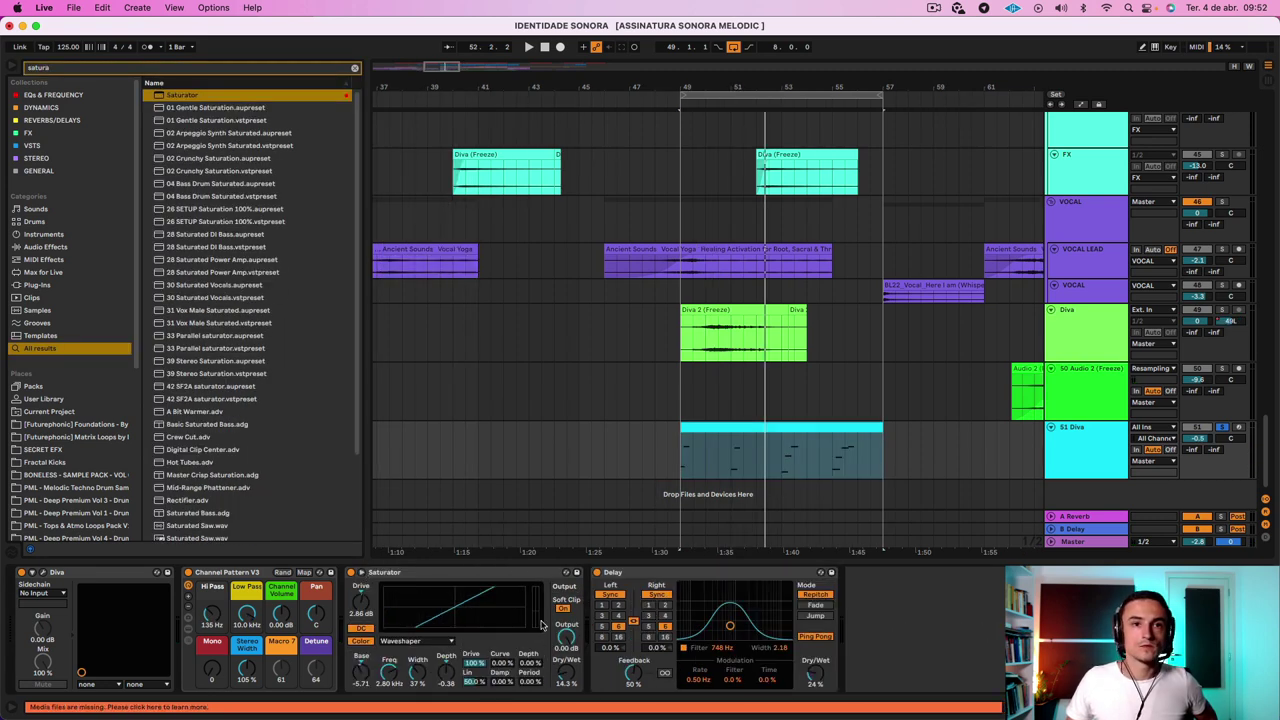
pyautogui.moveTo(508, 664); pyautogui.dragTo(474, 677)
pyautogui.press('space')
pyautogui.press('space')
pyautogui.press('space')
pyautogui.press('space')
pyautogui.press('space')
pyautogui.press('space')
pyautogui.press('space')
pyautogui.press('space')
pyautogui.press('space')
pyautogui.press('space')
pyautogui.press('space')
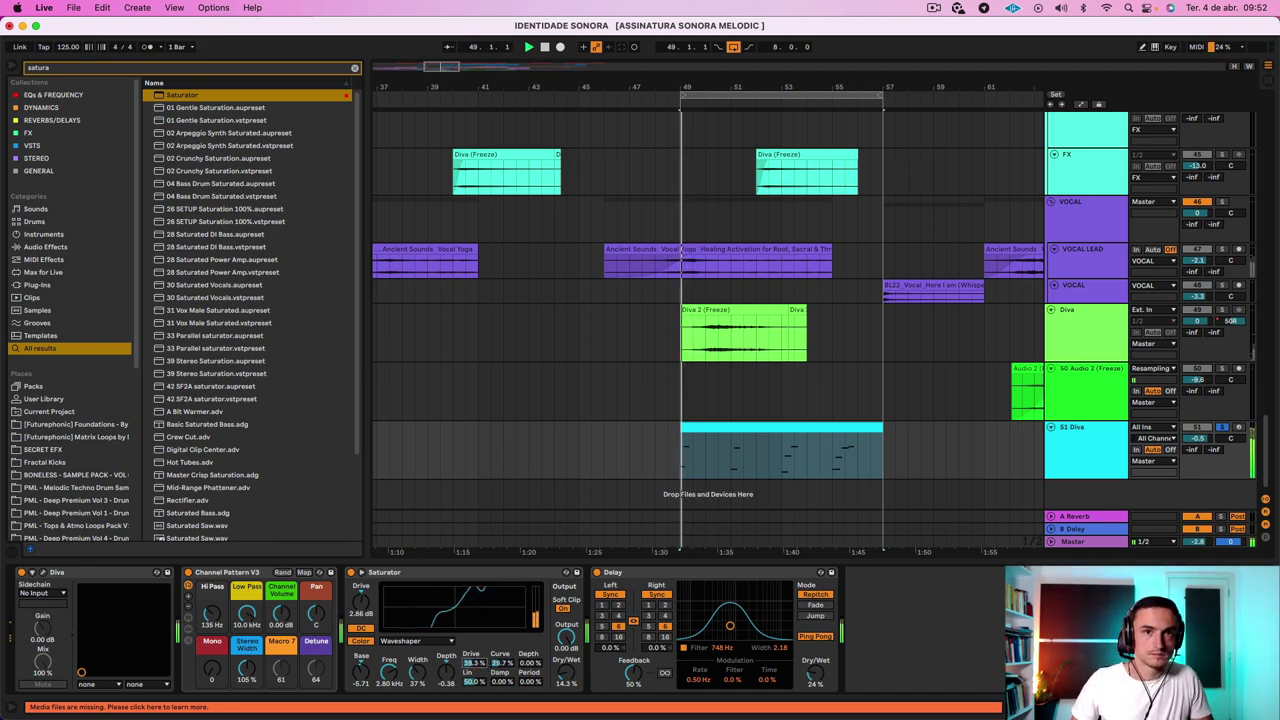
# Sweep Diva's filter cutoff while the clip plays and slightly adjust envelope 2's attack.
pyautogui.click(803, 427)
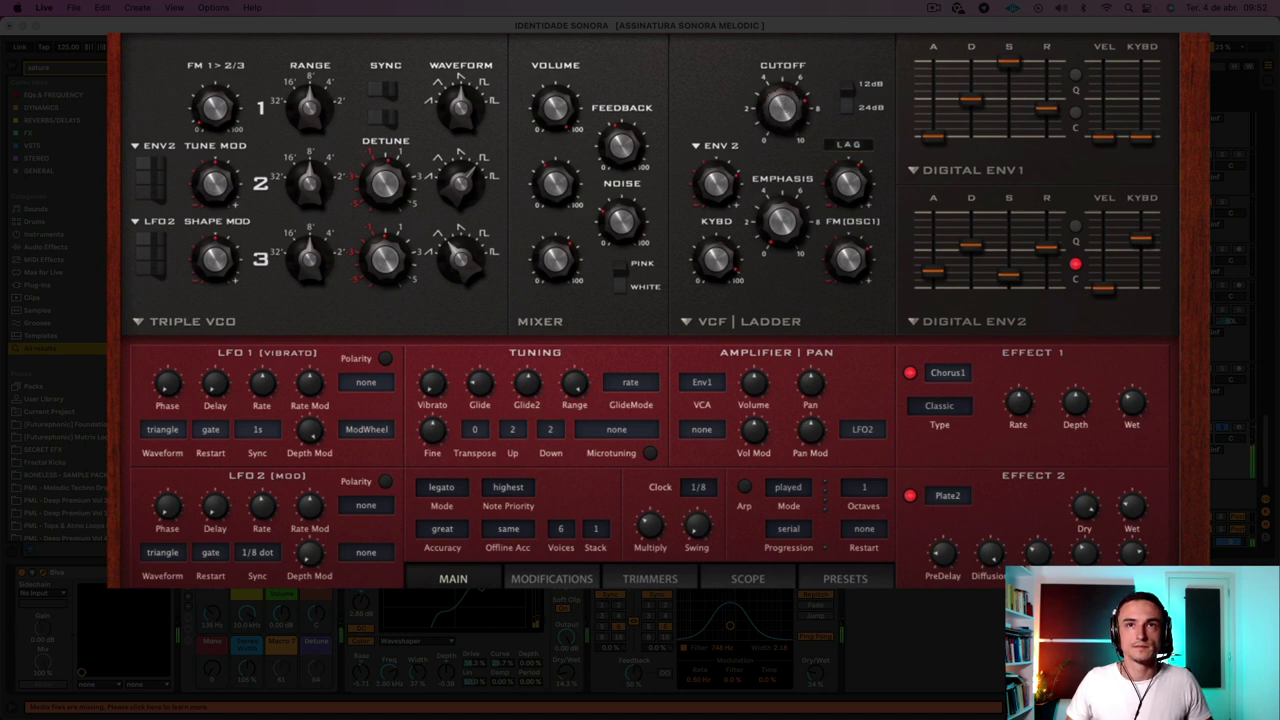
pyautogui.moveTo(773, 26); pyautogui.dragTo(764, 118)
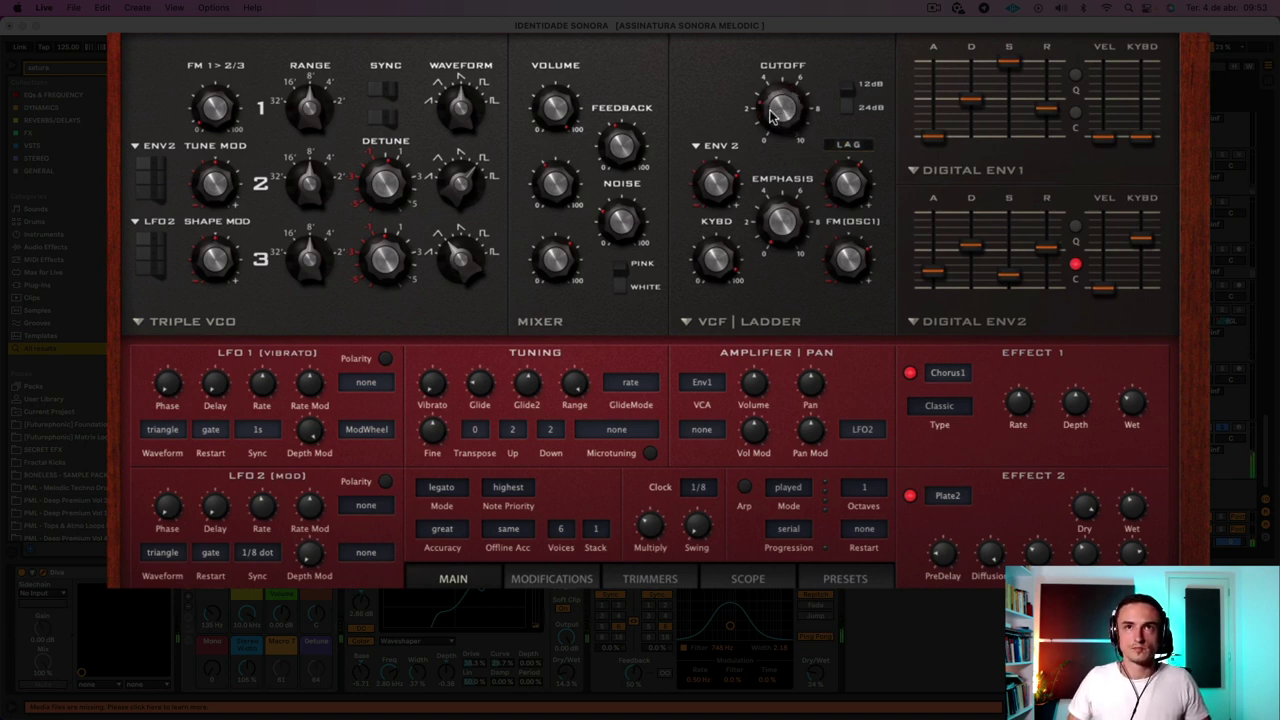
pyautogui.moveTo(778, 110); pyautogui.dragTo(778, 90)
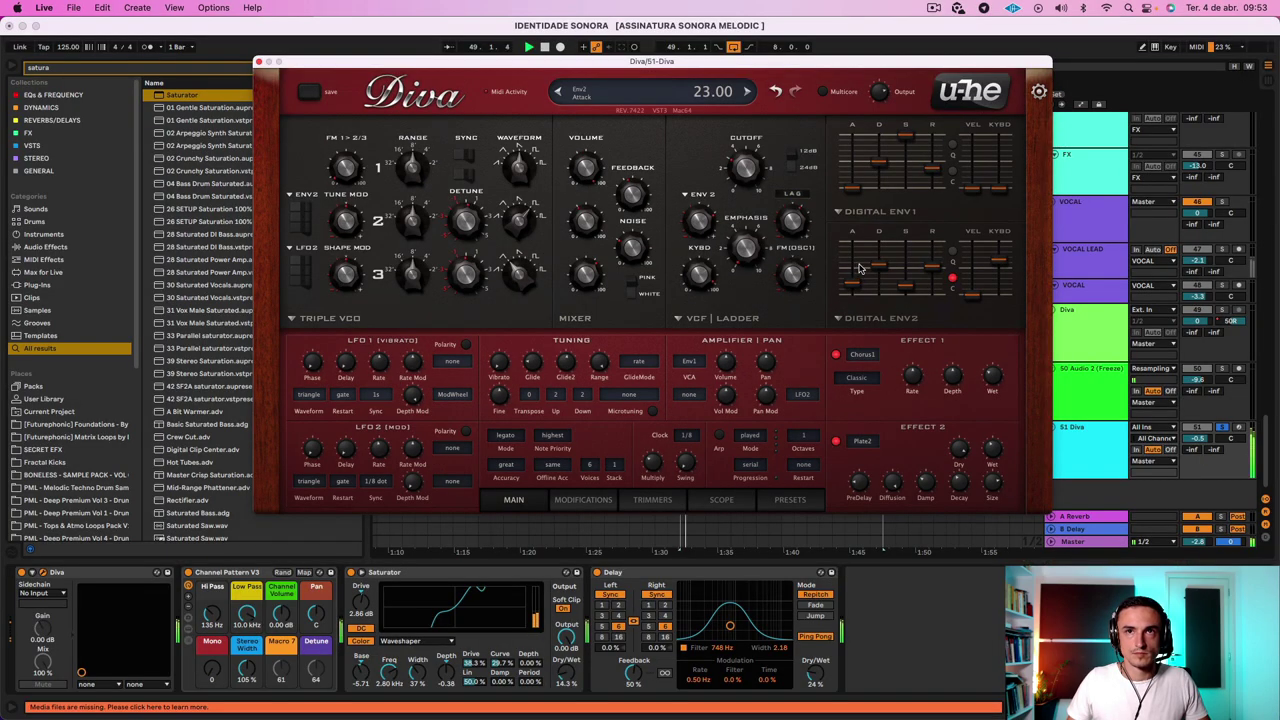
pyautogui.moveTo(857, 286); pyautogui.dragTo(855, 281)
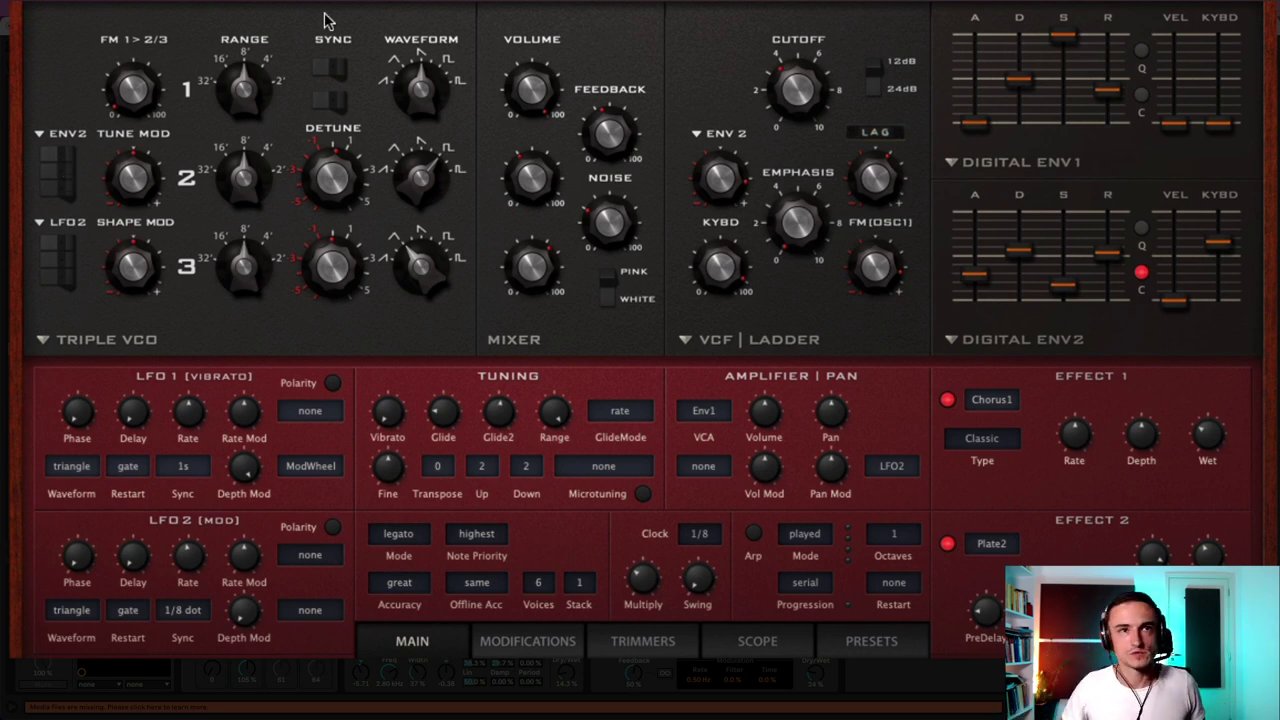
# Show the INIT Minimono template in Diva's preset browser and return to the main synth parameters.
pyautogui.click(896, 652)
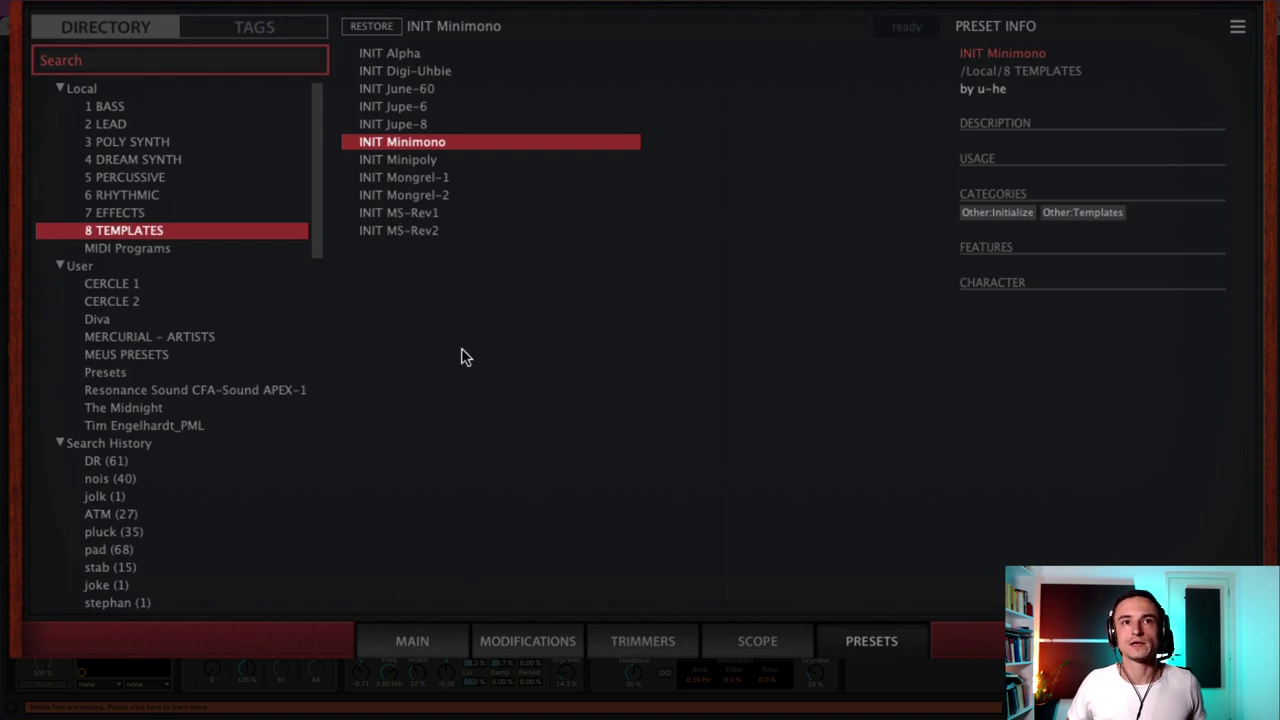
pyautogui.click(420, 638)
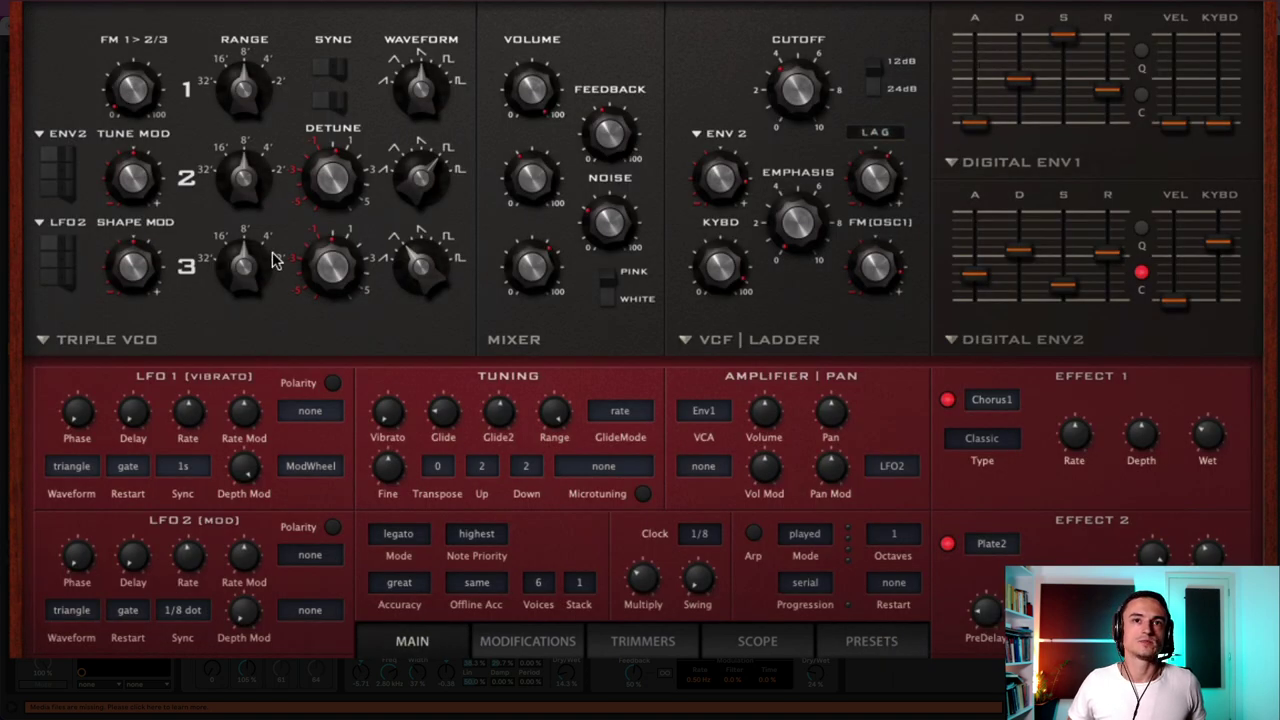